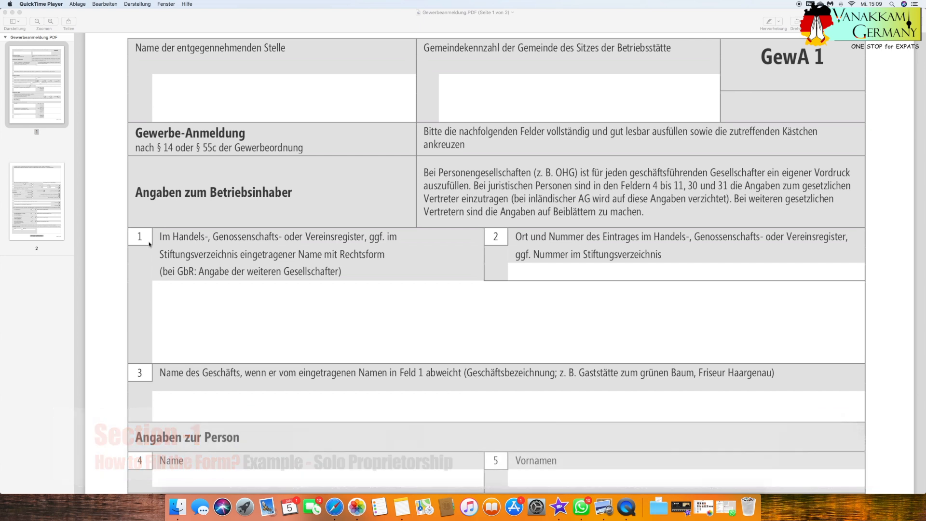
Review fields 1 to 3 on the registered company name, the register entry number and the business name.
left_click(176, 295)
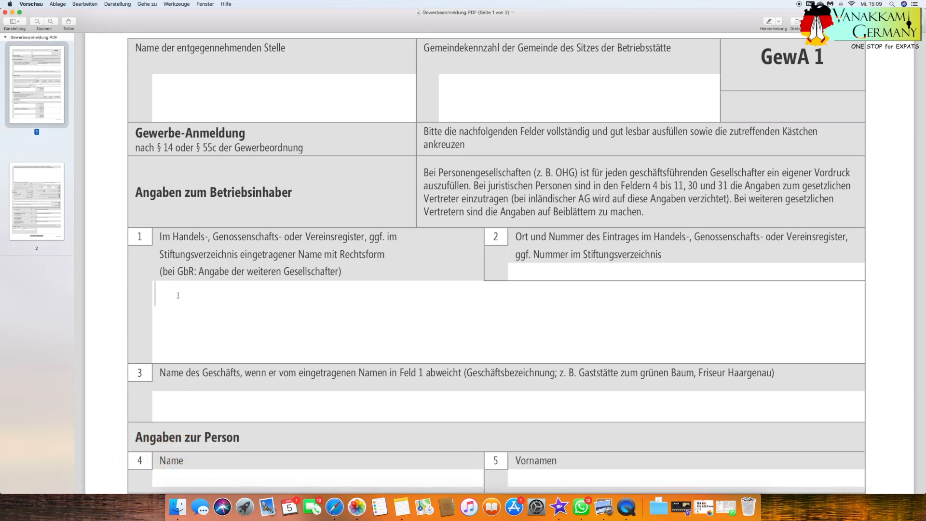
left_click(557, 275)
left_click(556, 275)
left_click_drag(654, 237, 845, 234)
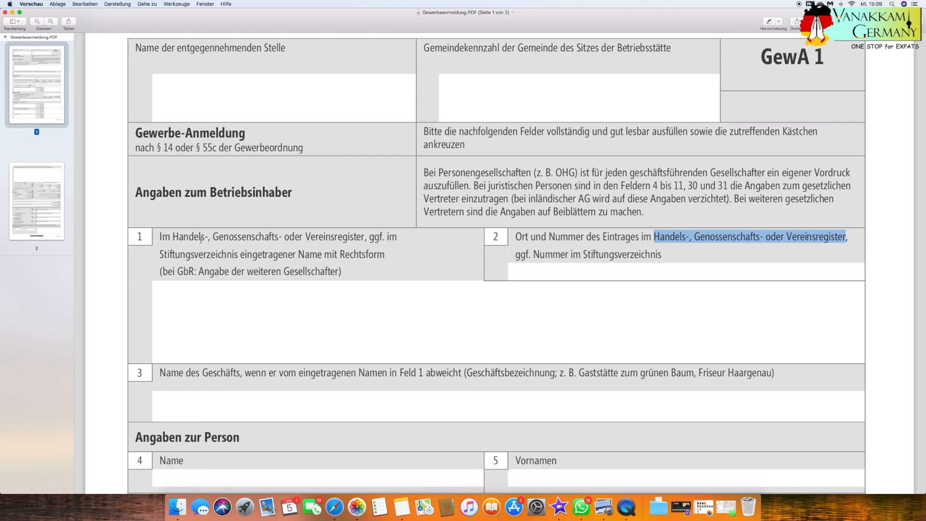
left_click_drag(173, 237, 392, 233)
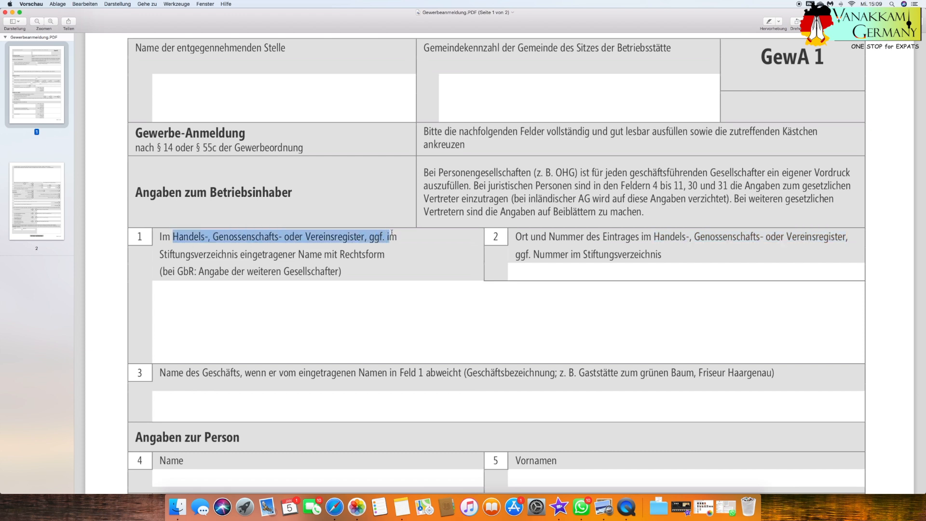
left_click(550, 274)
scroll(540, 284, "down", 2)
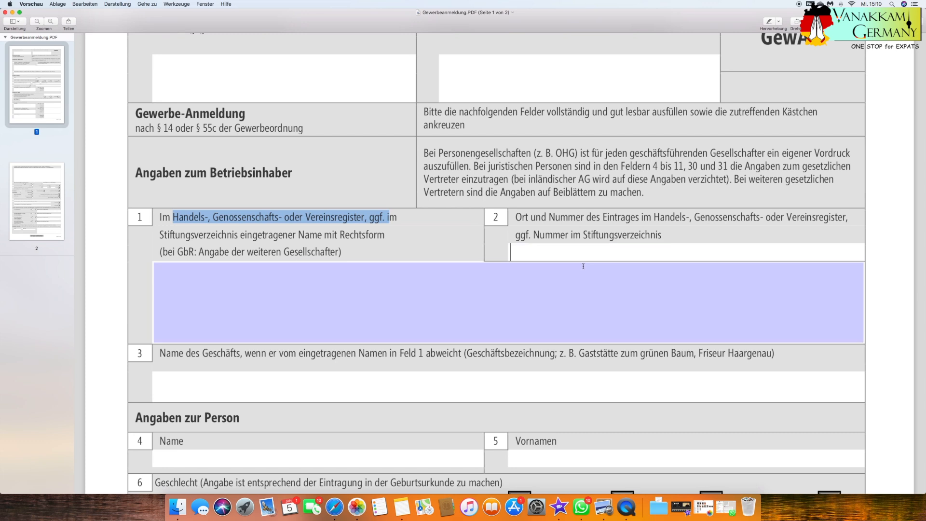
scroll(434, 289, "down", 1)
left_click_drag(160, 349, 251, 347)
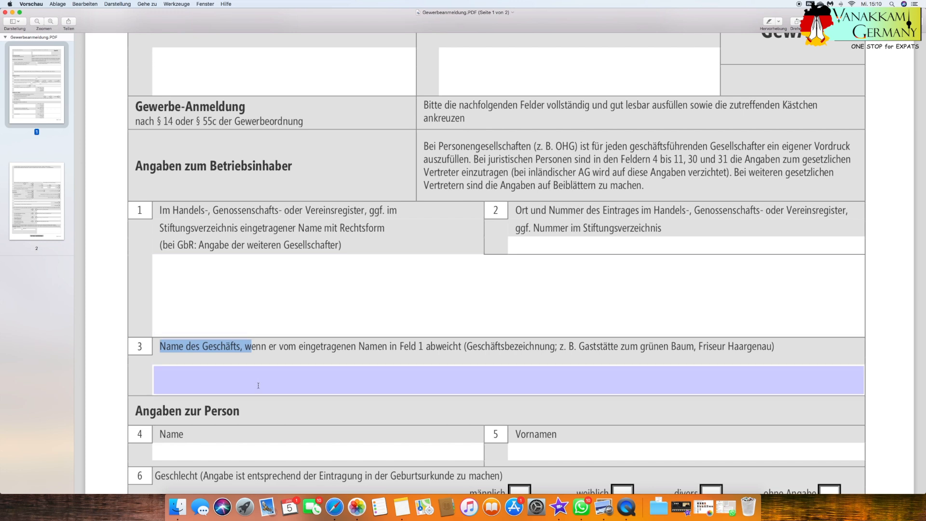
left_click(238, 383)
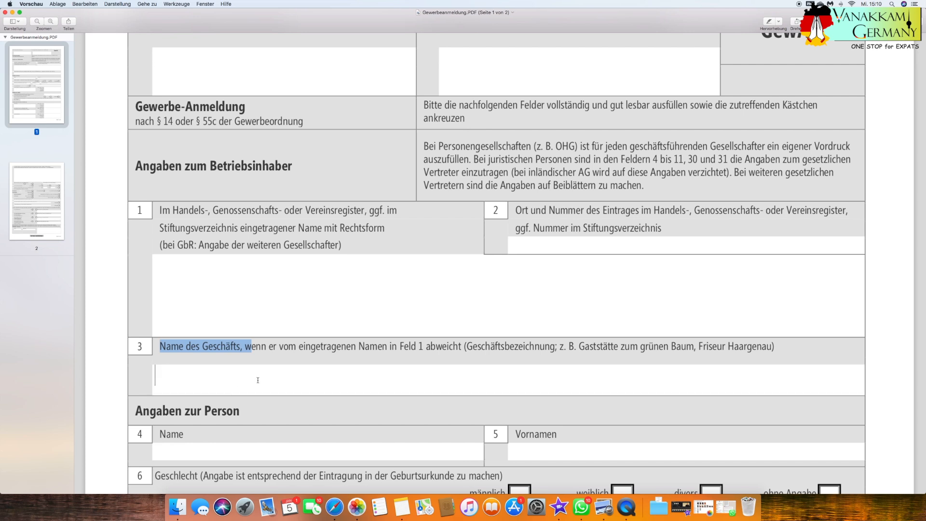
Enter the owner's last name in field 4 and first name in field 5 of the personal details section.
scroll(413, 244, "down", 5)
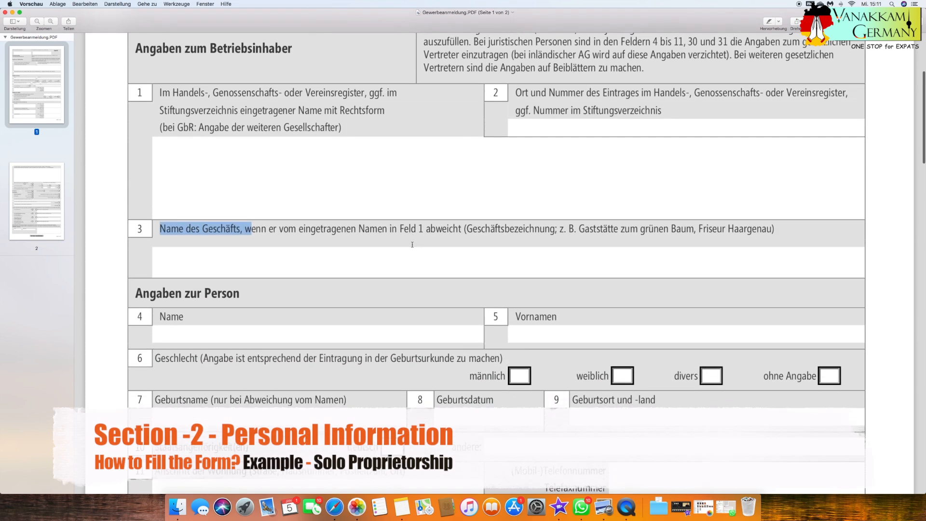
scroll(413, 245, "down", 2)
left_click_drag(135, 252, 238, 254)
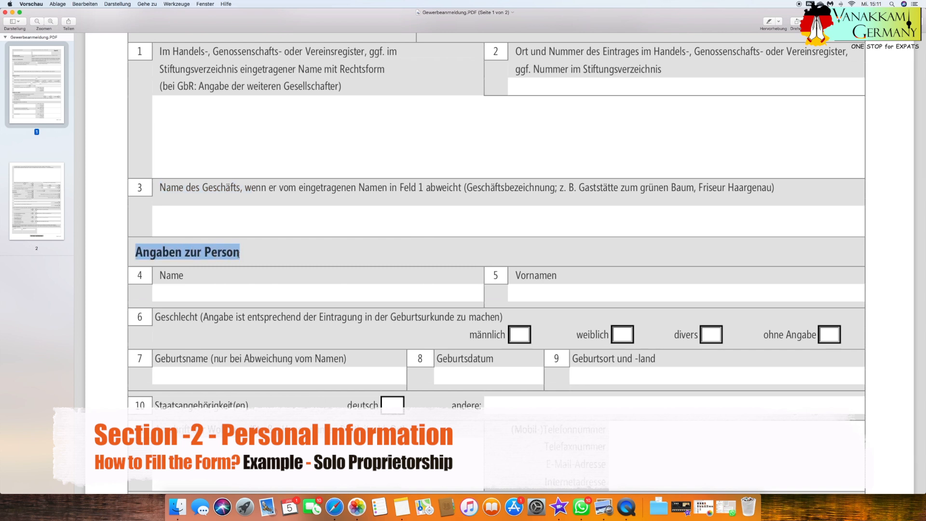
scroll(240, 255, "down", 3)
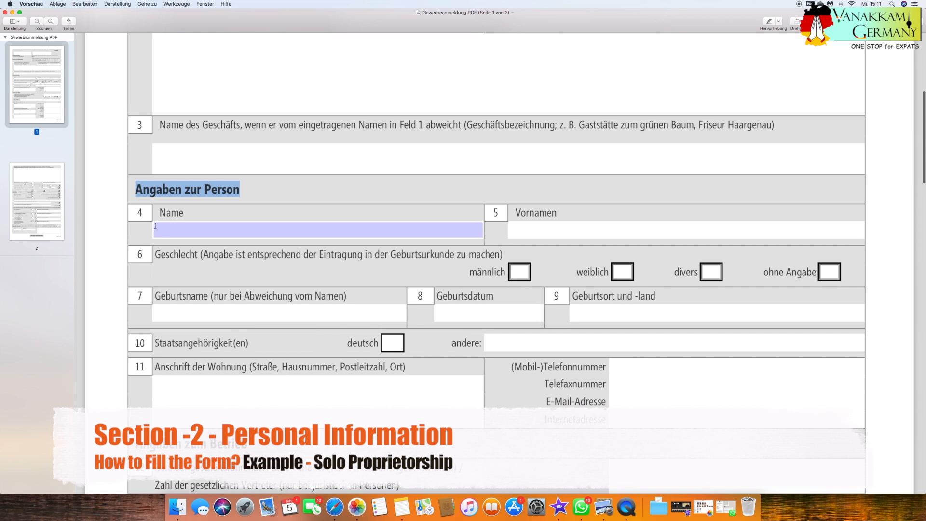
left_click(137, 217)
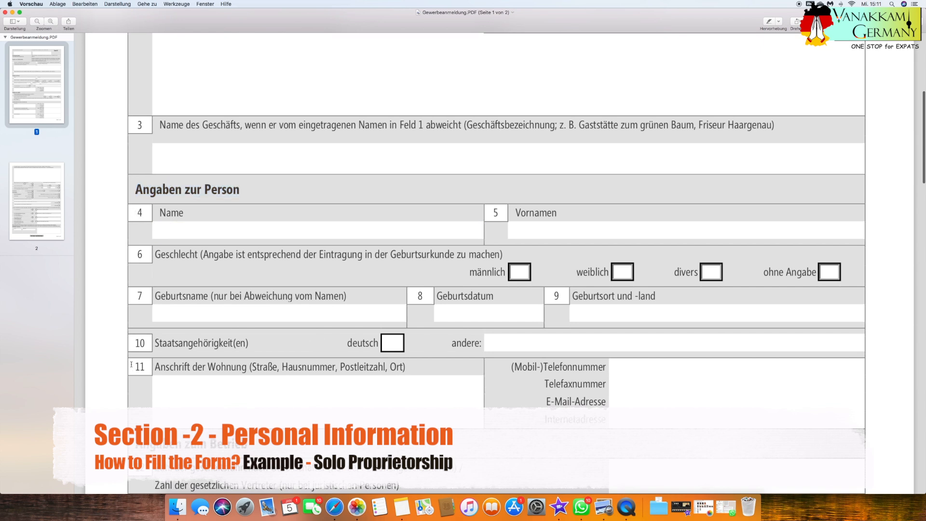
left_click(186, 239)
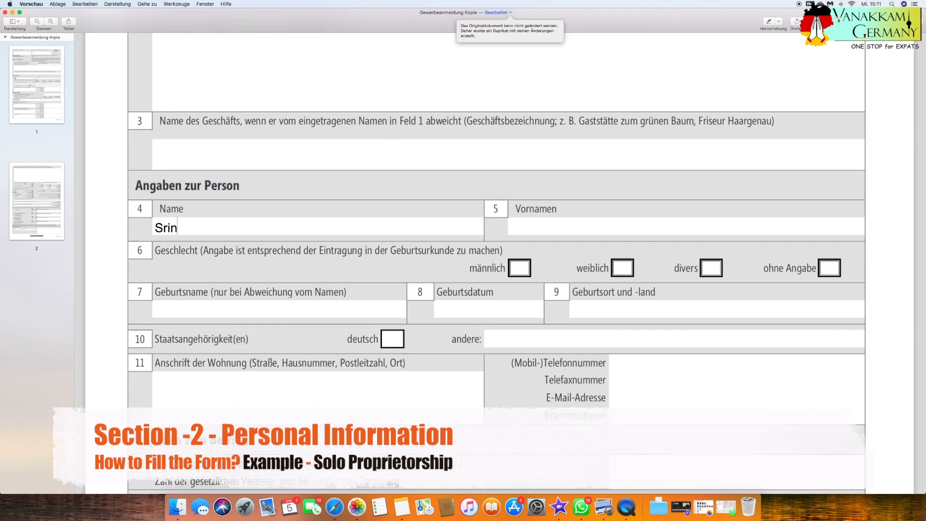
key("Tab")
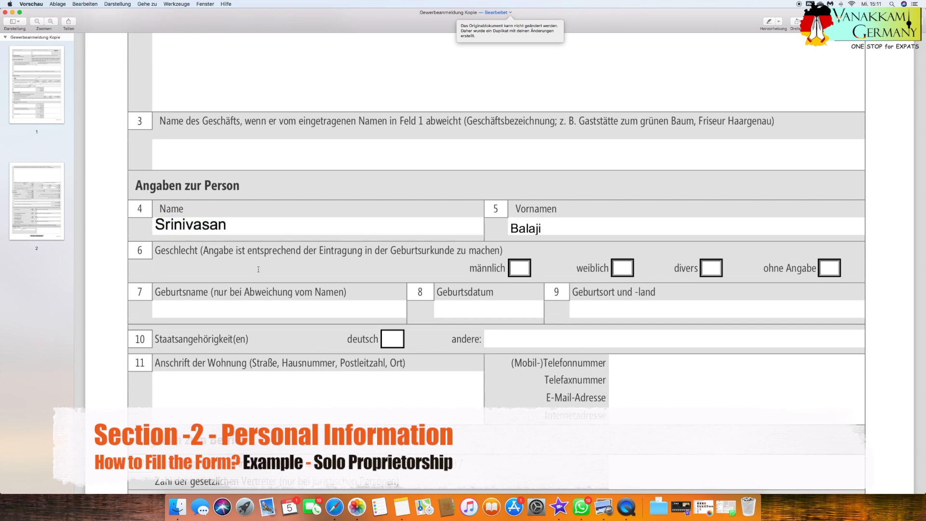
Mark männlich as the gender in field 6 and enter the owner's date of birth in field 8.
left_click(519, 268)
left_click(227, 311)
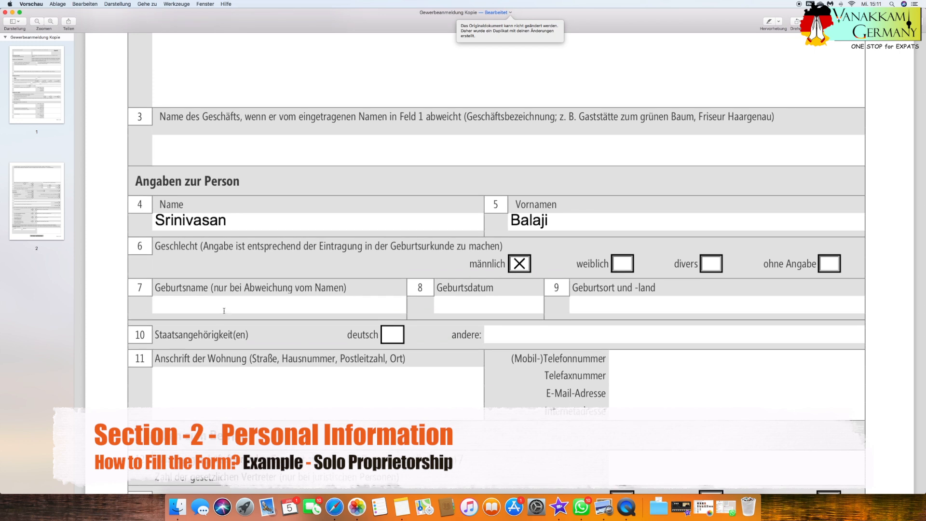
left_click(454, 296)
Enter Indien as the place and country of birth and as the other nationality, leaving deutsch unchecked.
key("Tab")
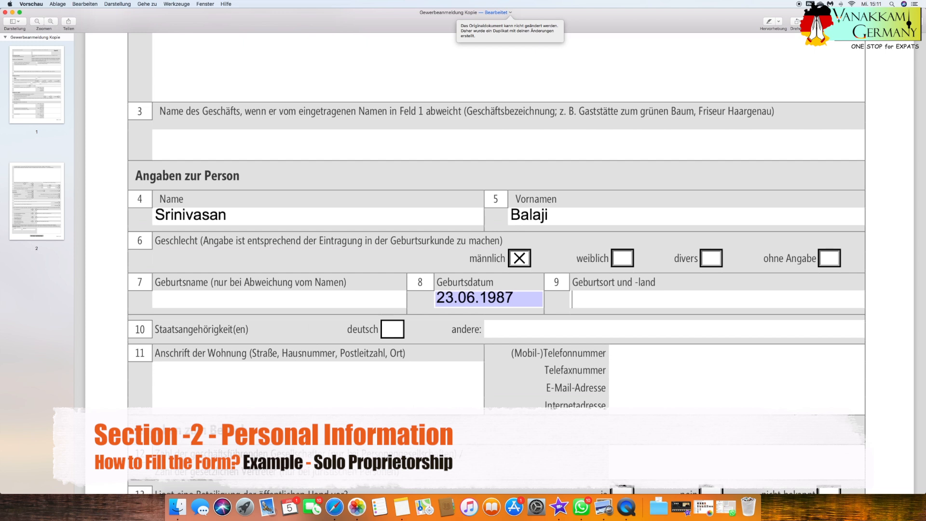
type("Indien")
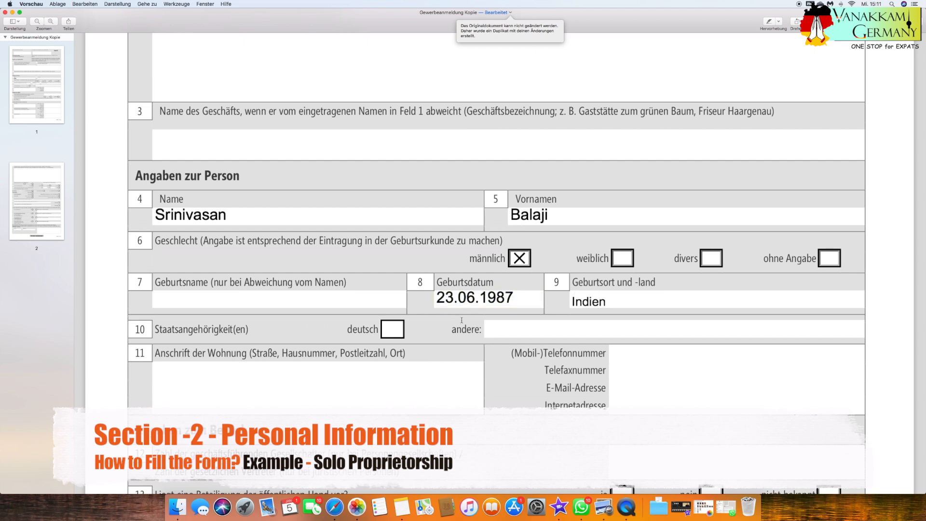
left_click(392, 330)
left_click(514, 334)
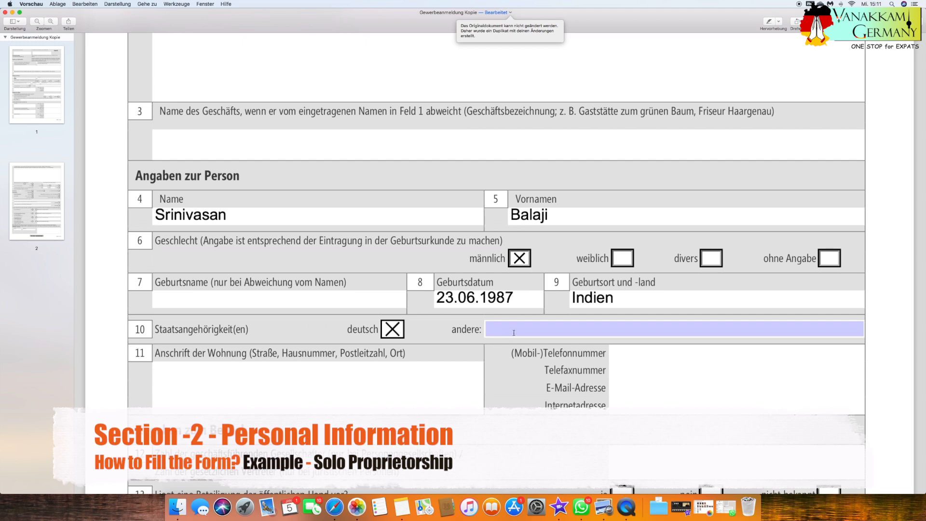
type("Indien")
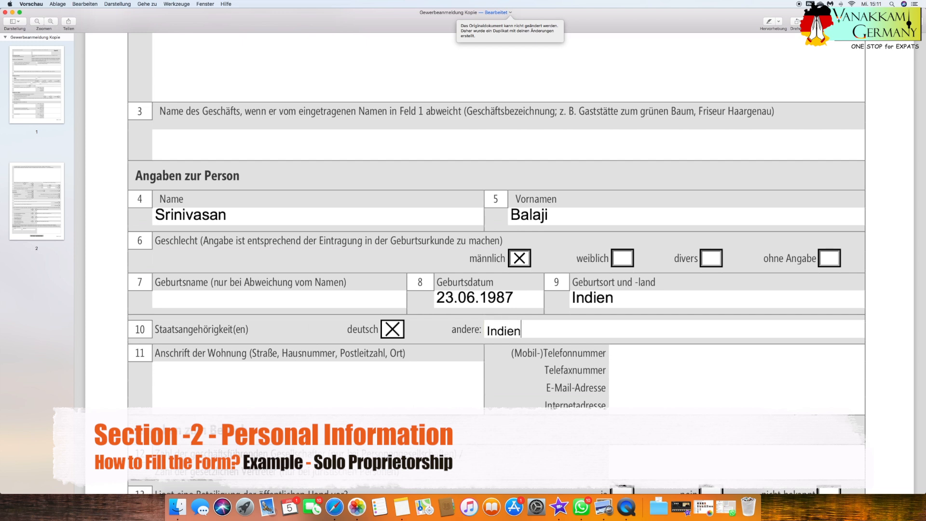
left_click(392, 329)
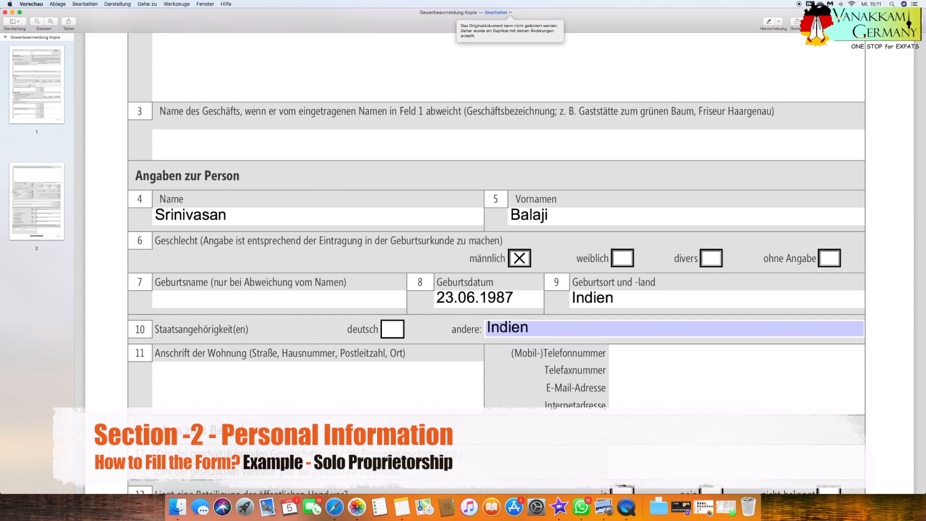
Enter the owner's city of residence in the home address field 11.
left_click(331, 376)
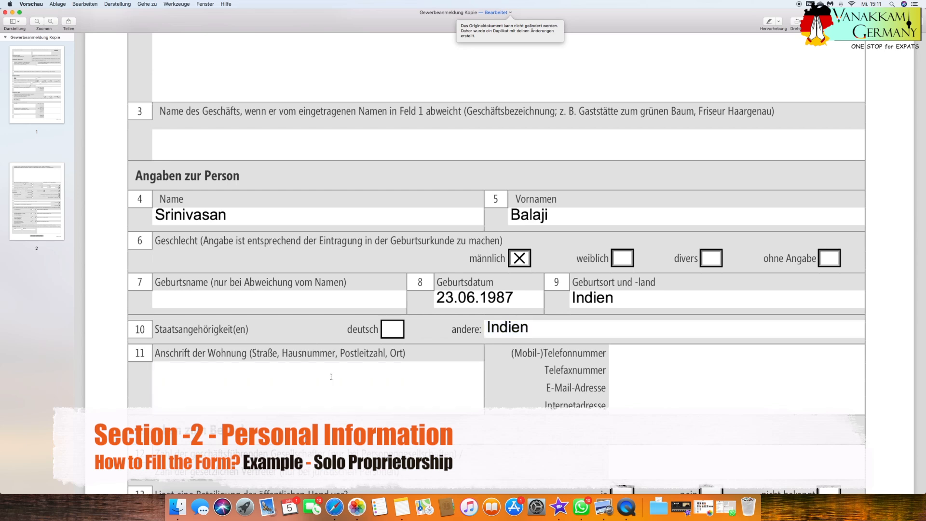
type("Ingolstadt")
left_click(719, 387)
left_click(656, 353)
left_click(644, 386)
left_click(638, 406)
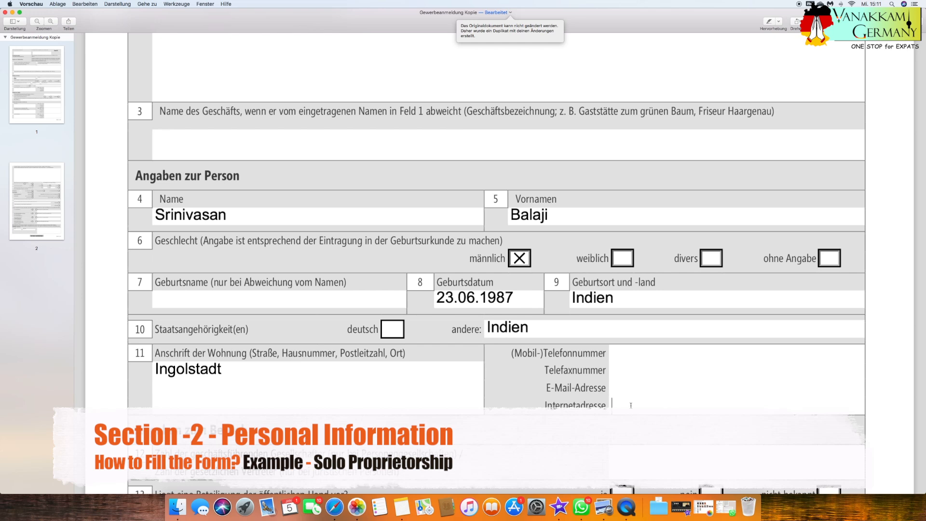
left_click(623, 351)
left_click(627, 388)
Enter a dash in field 12 for the number of managing partners or legal representatives under Angaben zum Betrieb.
scroll(629, 388, "down", 2)
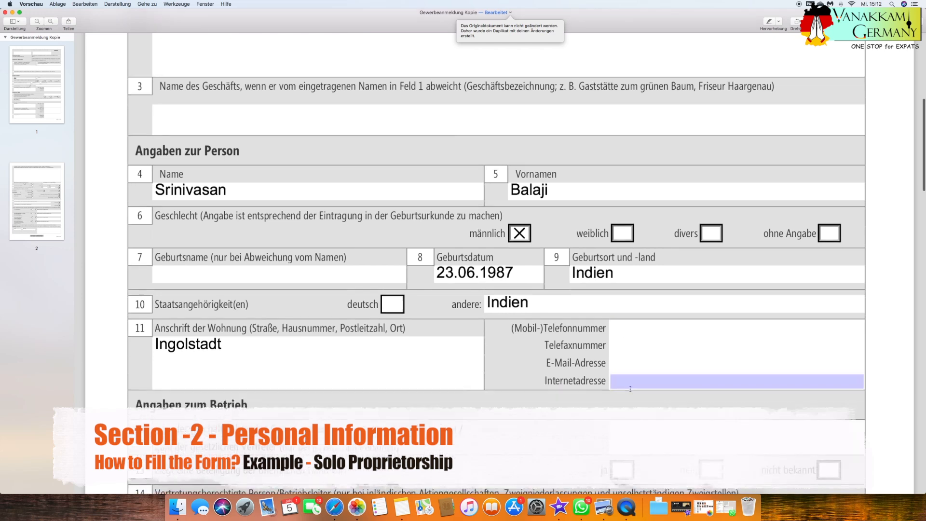
scroll(630, 389, "down", 4)
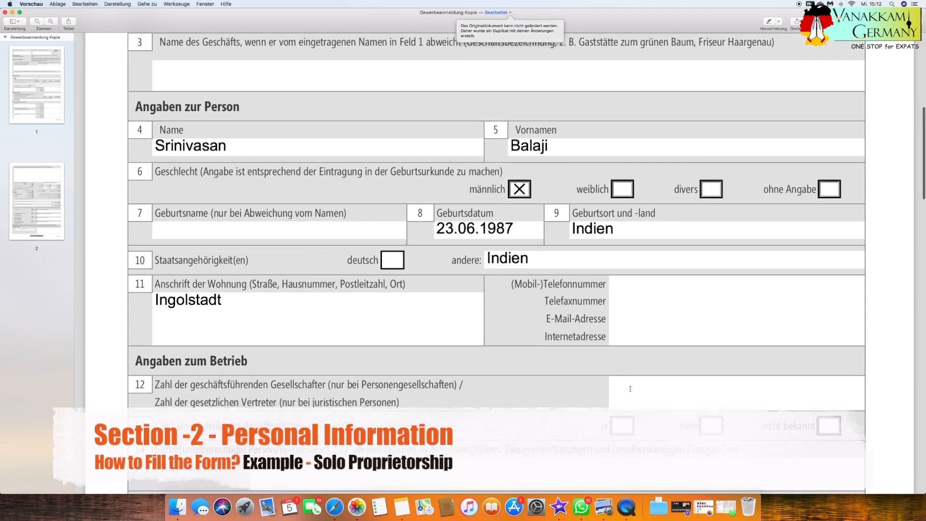
scroll(630, 389, "down", 1)
left_click_drag(135, 290, 251, 291)
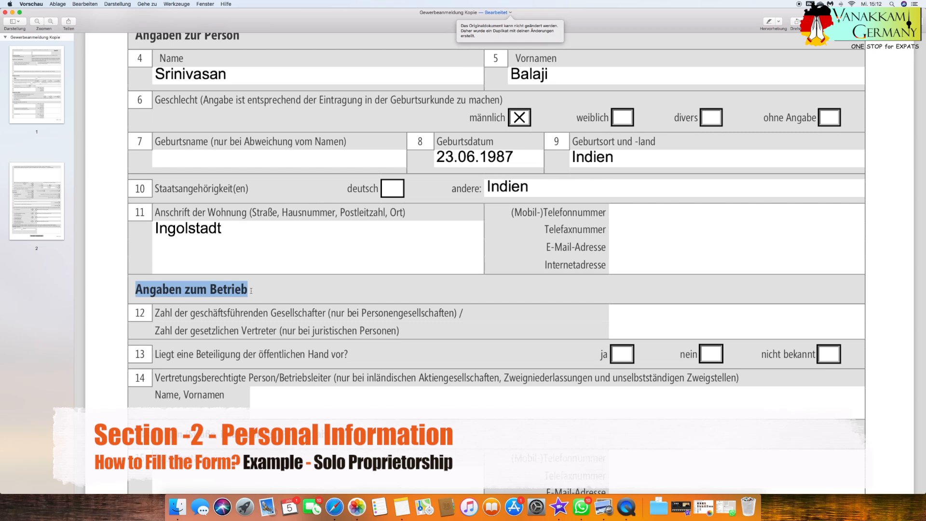
scroll(222, 301, "down", 1)
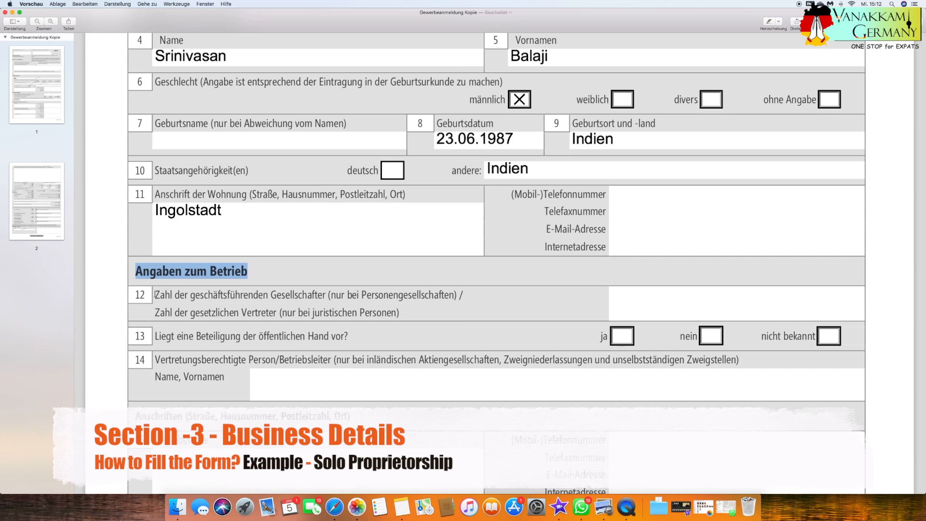
left_click(647, 303)
type("-")
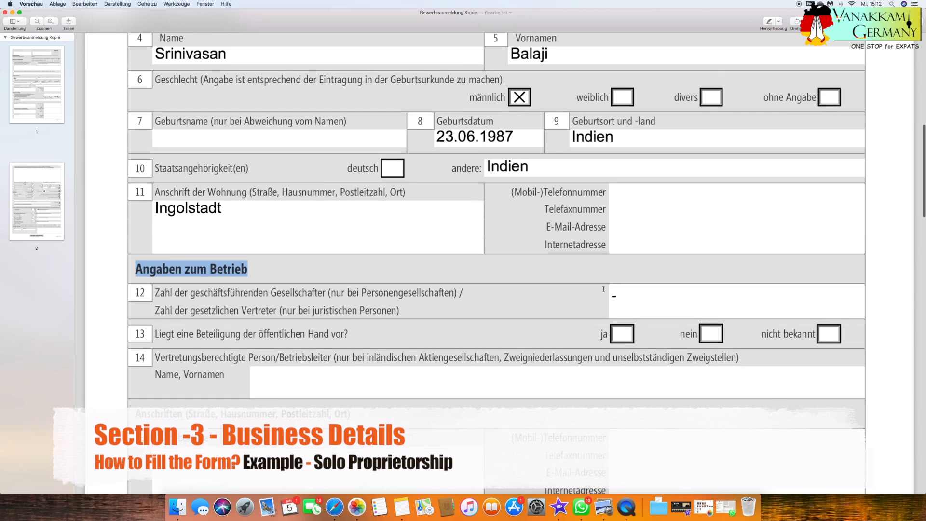
Answer the question about public-sector participation in field 13 with nicht bekannt.
scroll(176, 316, "down", 2)
left_click_drag(160, 318, 349, 319)
scroll(349, 319, "up", 1)
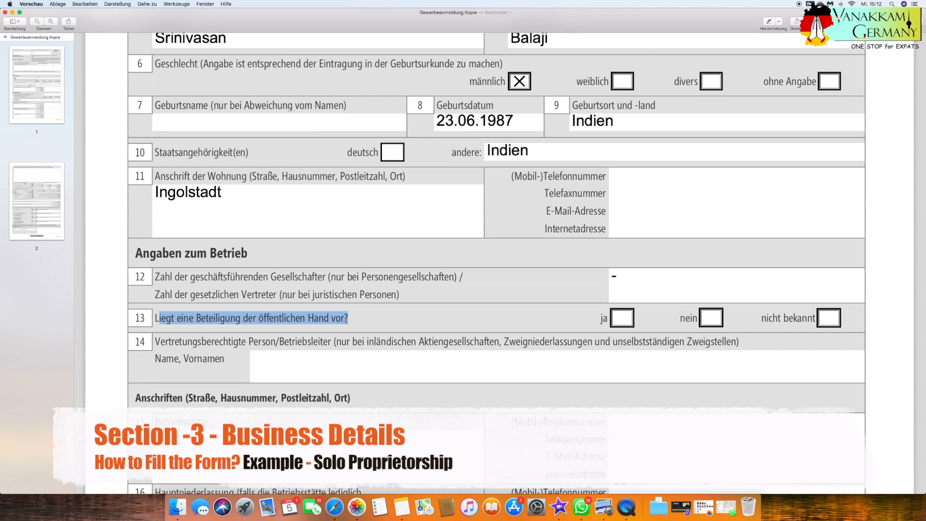
left_click(712, 321)
left_click(836, 322)
Enter a dash as the name of the authorised representative or operations manager in field 14.
left_click(166, 350)
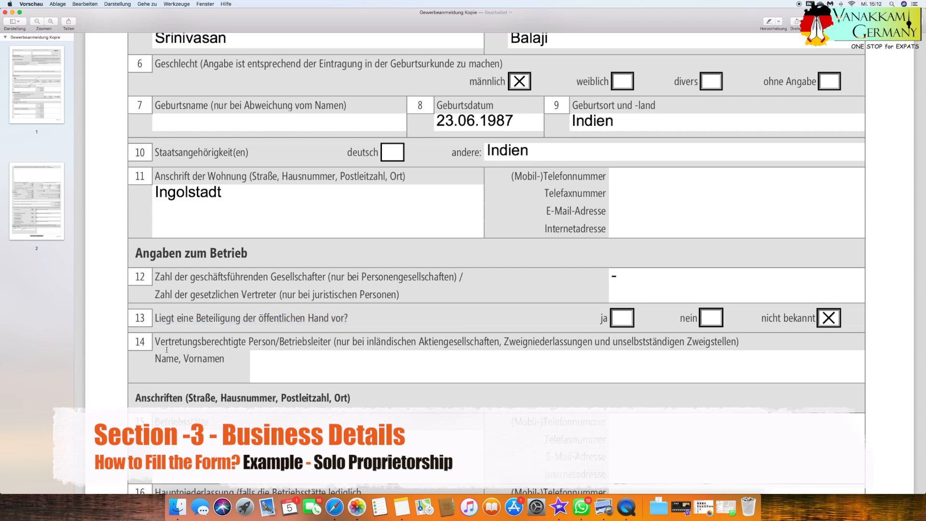
left_click_drag(153, 341, 278, 342)
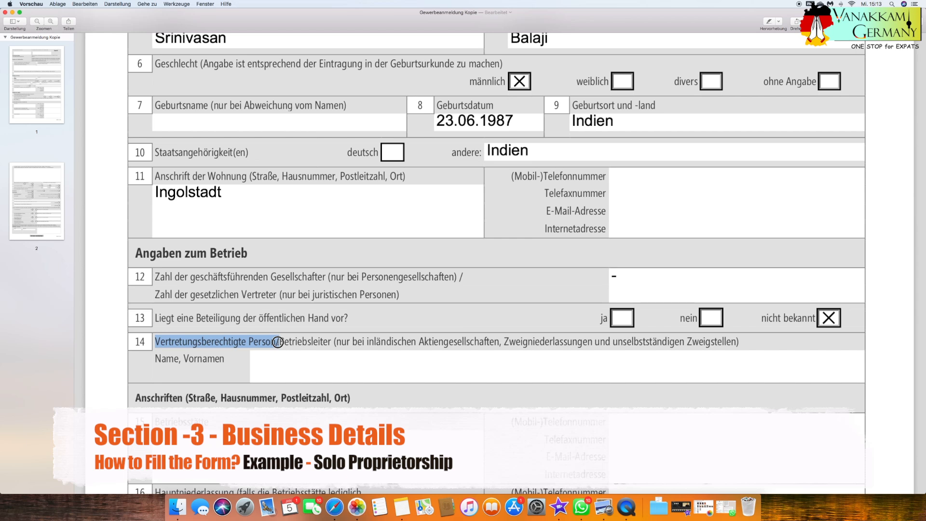
left_click_drag(278, 342, 280, 342)
left_click(300, 359)
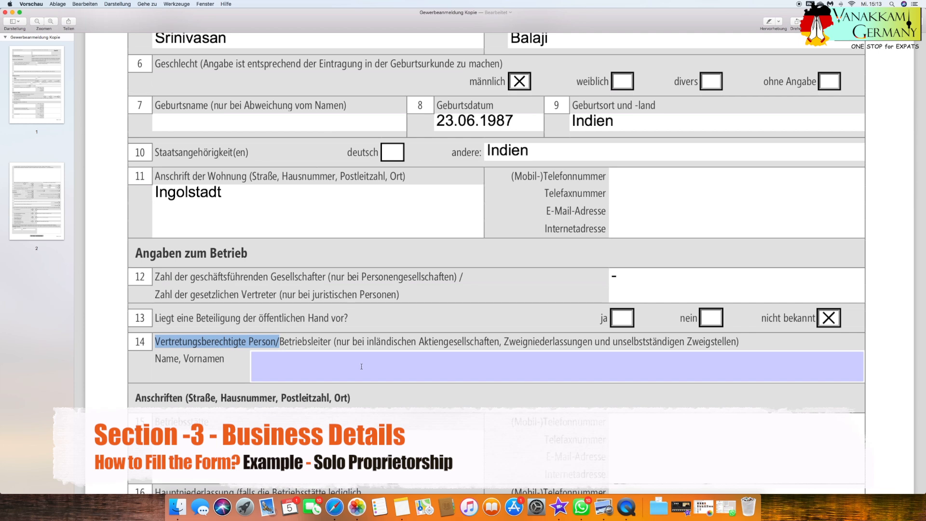
left_click(453, 372)
type("-")
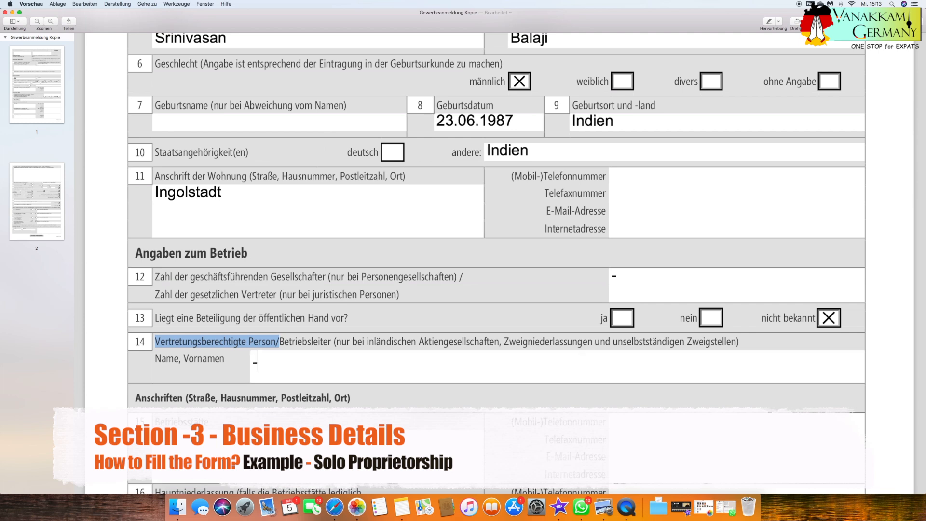
left_click(203, 376)
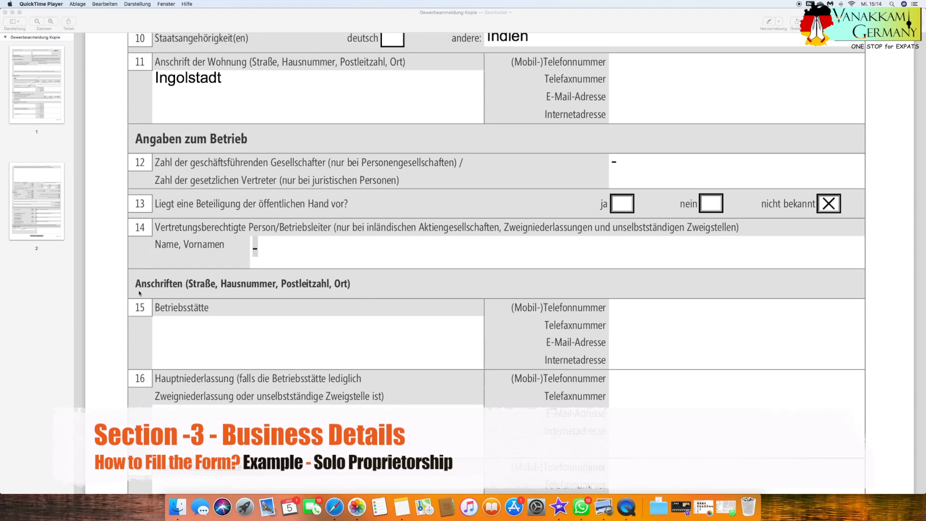
Enter the street and house number of the business premises in the Betriebsstätte field 15.
left_click(136, 285)
left_click_drag(135, 284, 355, 281)
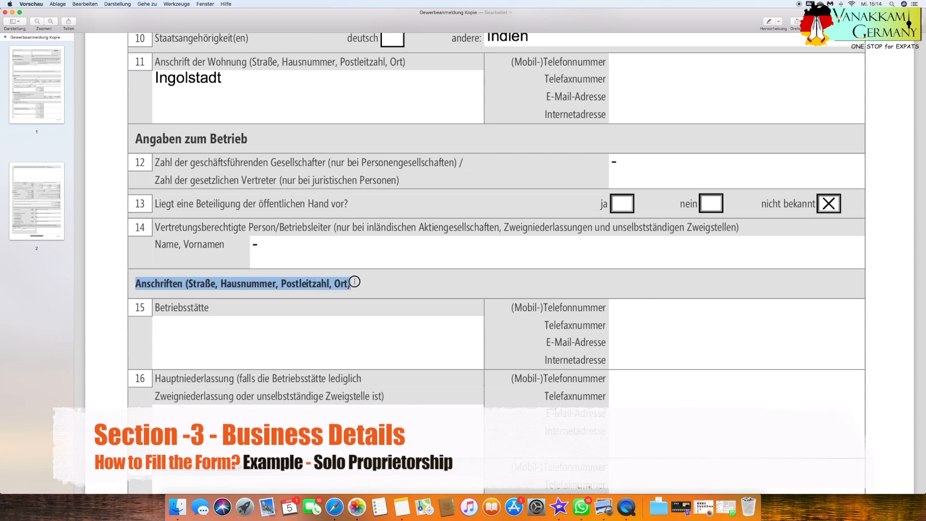
left_click_drag(354, 282, 354, 282)
left_click(183, 327)
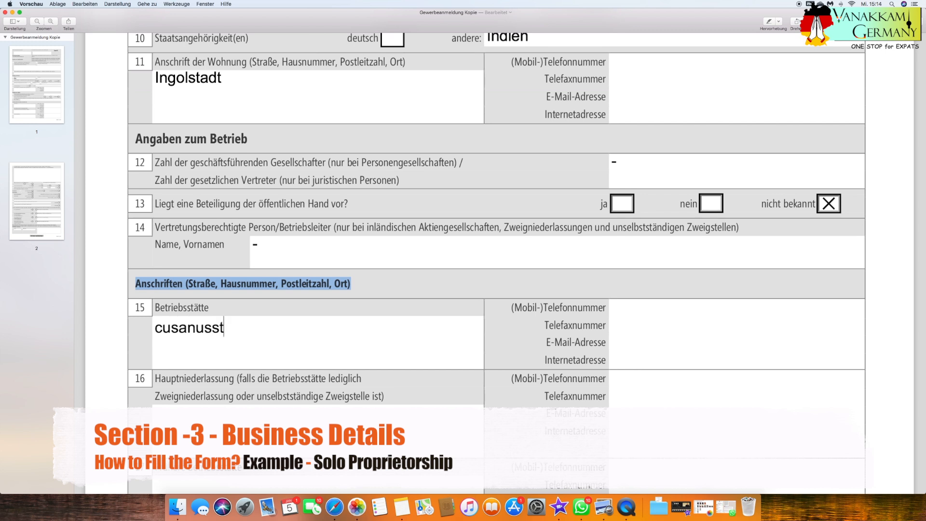
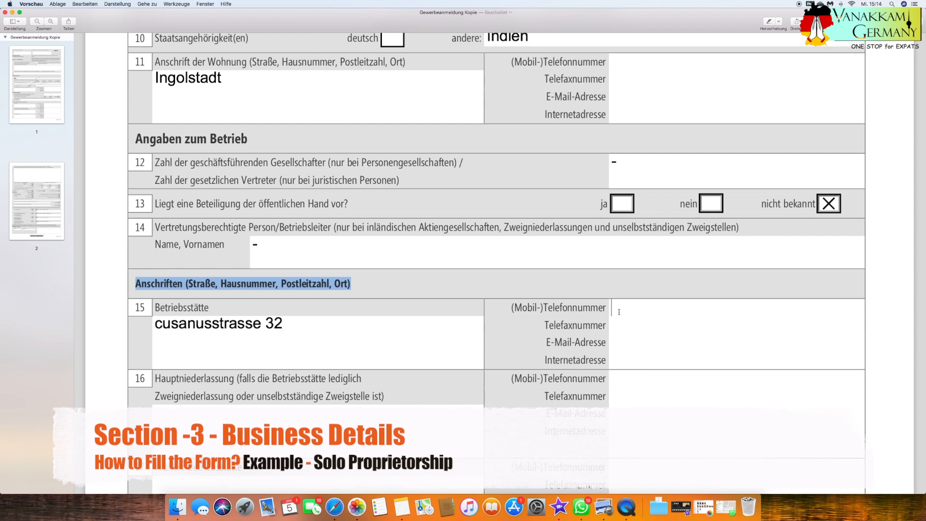
left_click(634, 341)
left_click(634, 361)
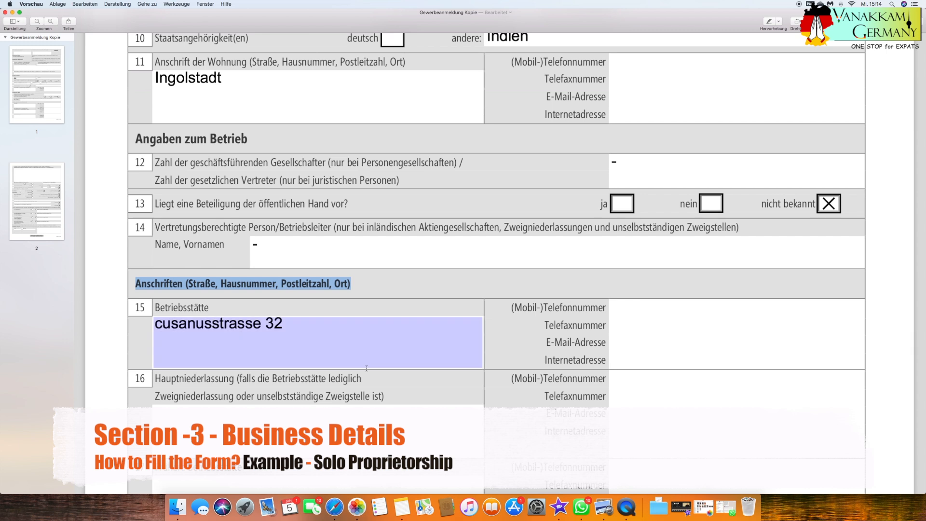
Review the Hauptniederlassung field 16 and Frühere Betriebsstätte field 17, and recheck the business address in field 15.
scroll(157, 349, "down", 2)
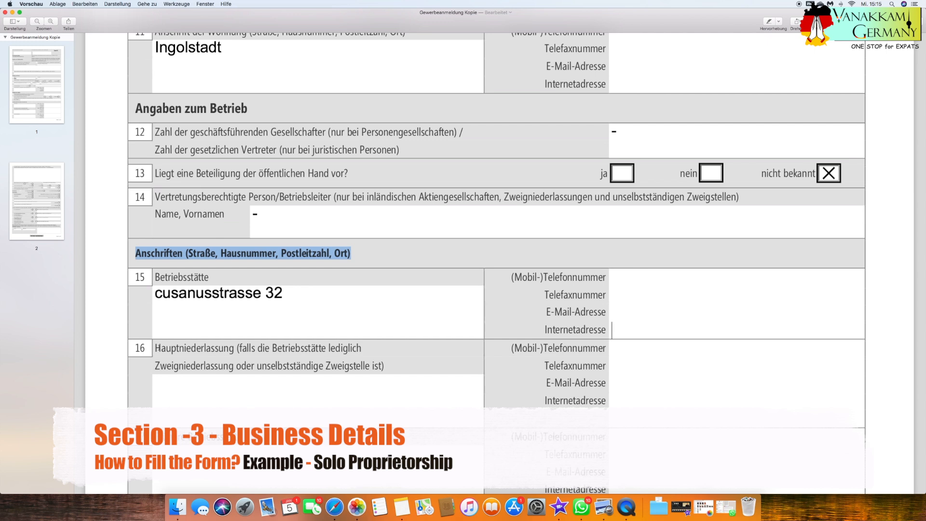
left_click_drag(156, 348, 368, 349)
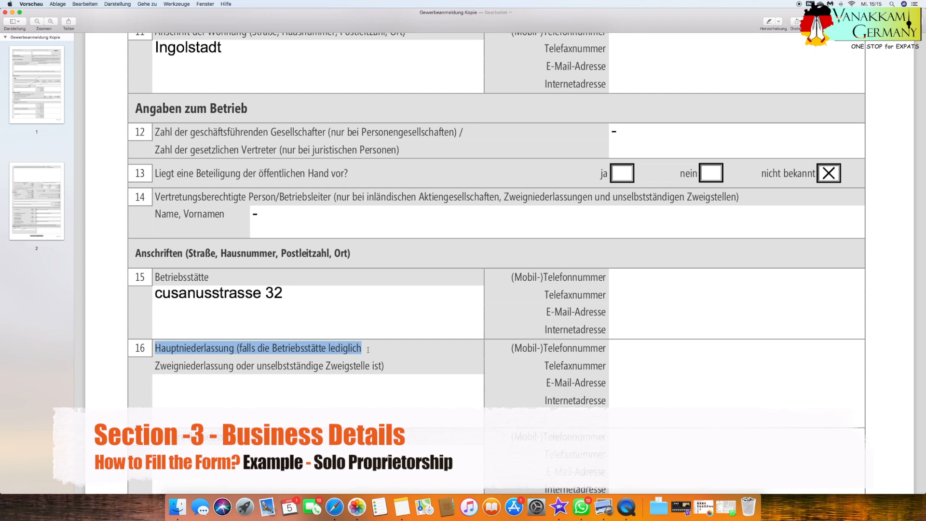
scroll(195, 345, "down", 2)
left_click(194, 345)
scroll(195, 345, "down", 1)
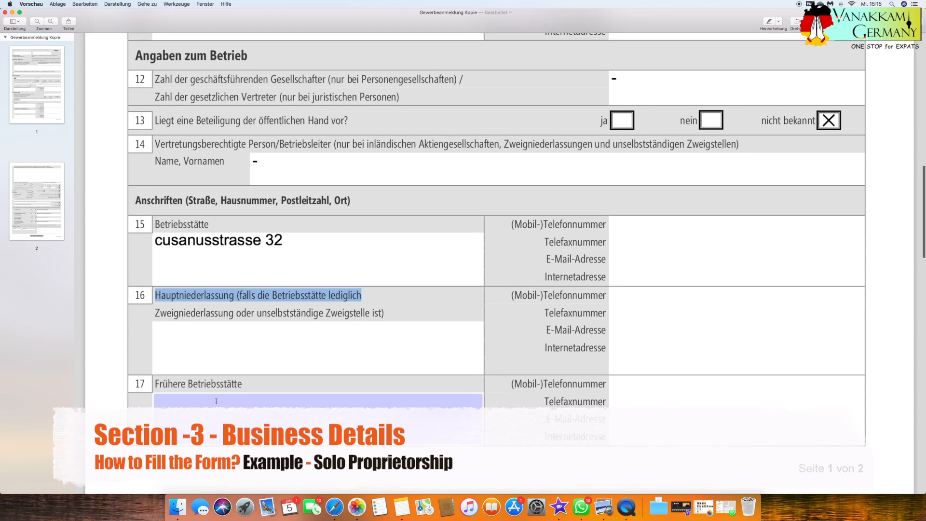
left_click(169, 399)
left_click_drag(158, 384, 252, 386)
left_click(263, 386)
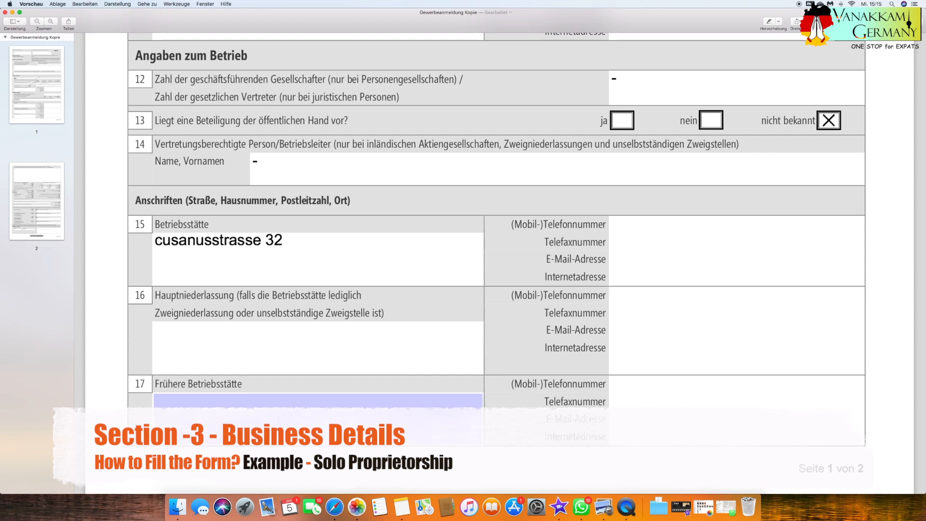
left_click(291, 261)
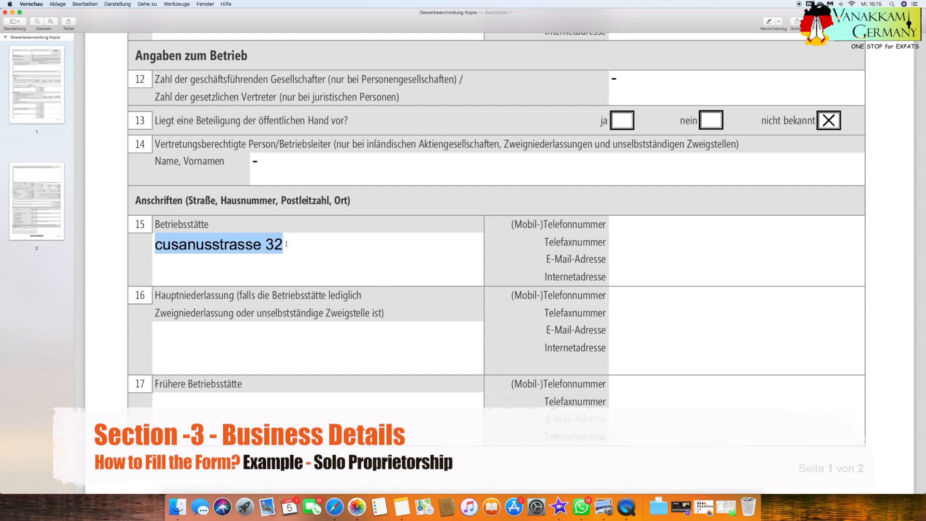
left_click(196, 246)
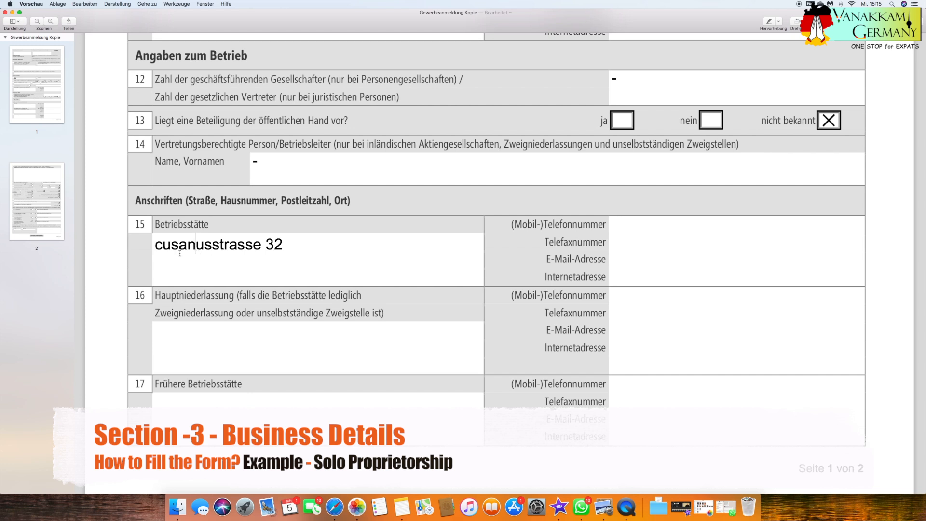
Examine the Angemeldete Tätigkeit field 18 on page 2 and its instructions for describing the business activity.
scroll(180, 253, "down", 2)
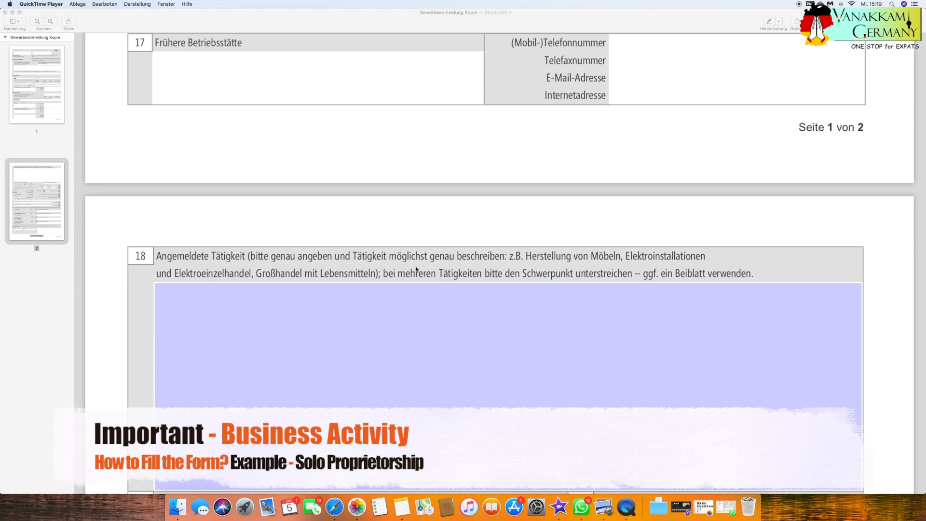
left_click(154, 258)
left_click_drag(155, 257, 248, 258)
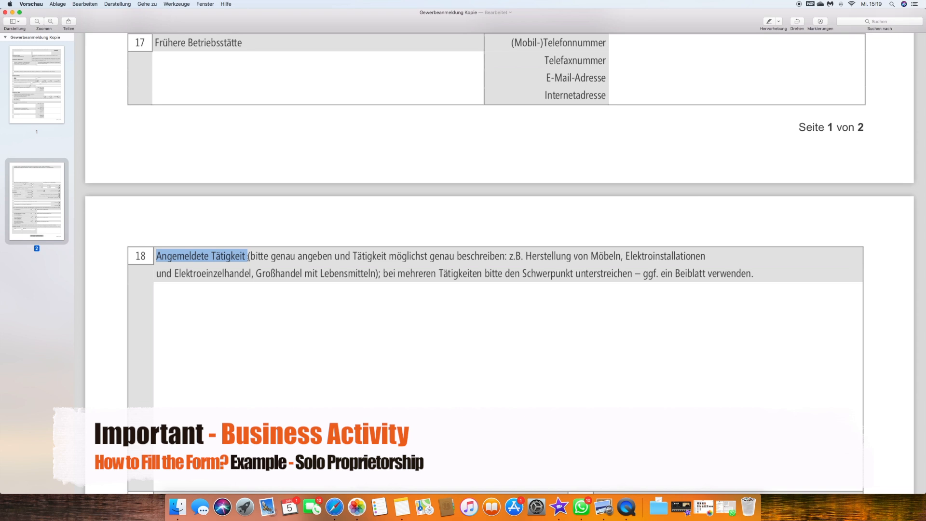
scroll(225, 297, "down", 3)
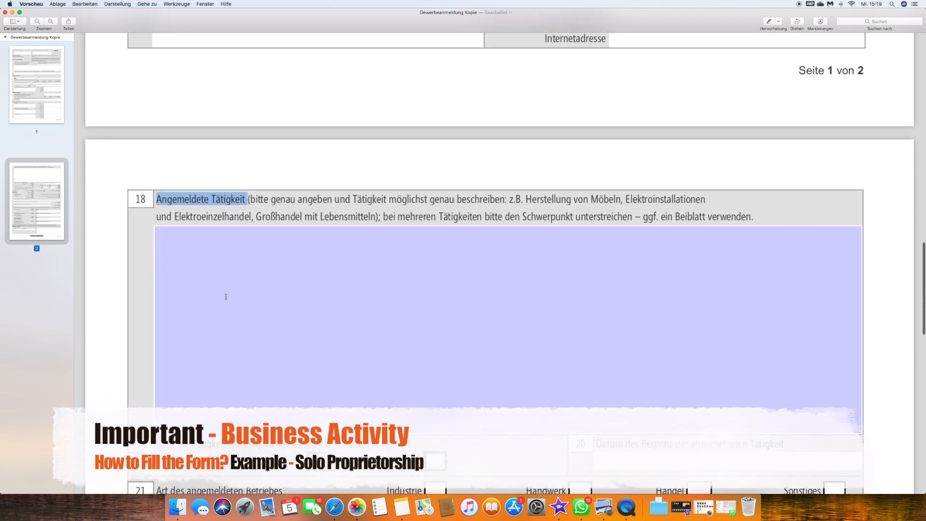
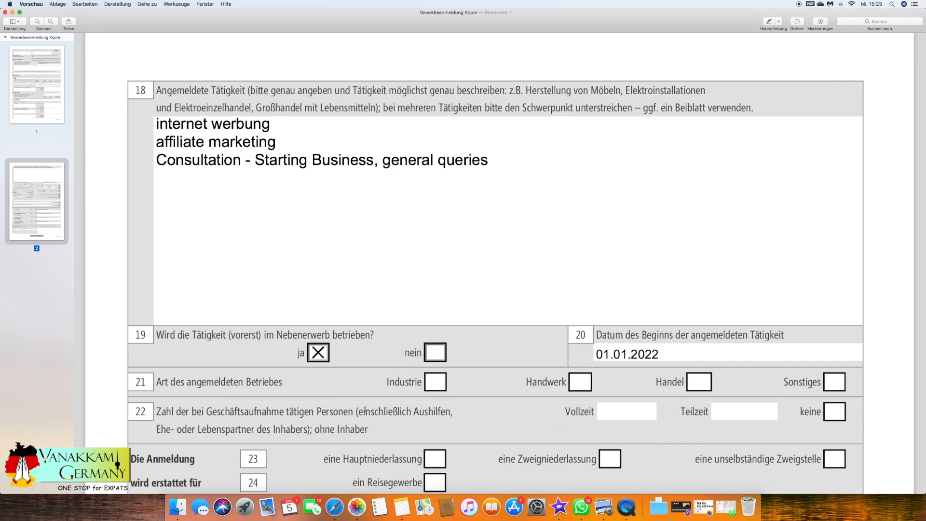
Mark the business type as Sonstiges in field 21 and the number of employed persons as keine in field 22.
left_click_drag(156, 384, 285, 385)
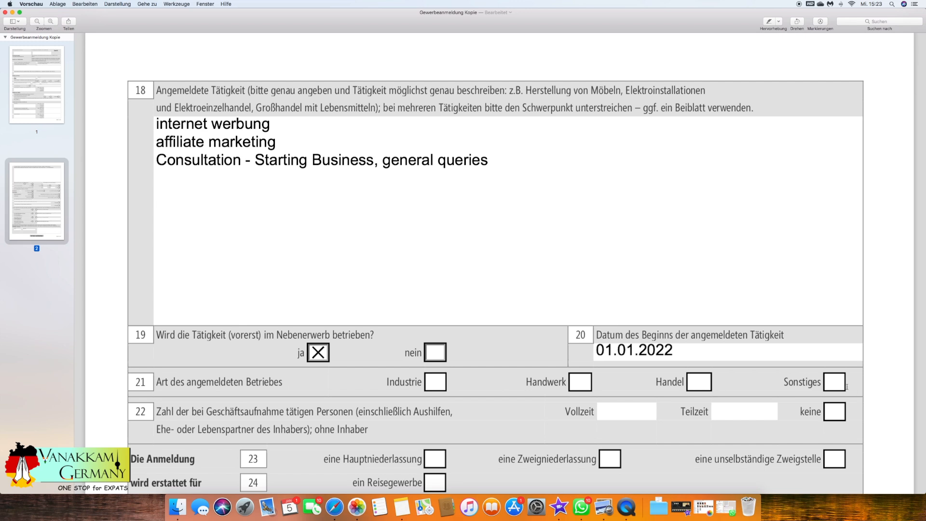
left_click(833, 383)
scroll(533, 389, "down", 3)
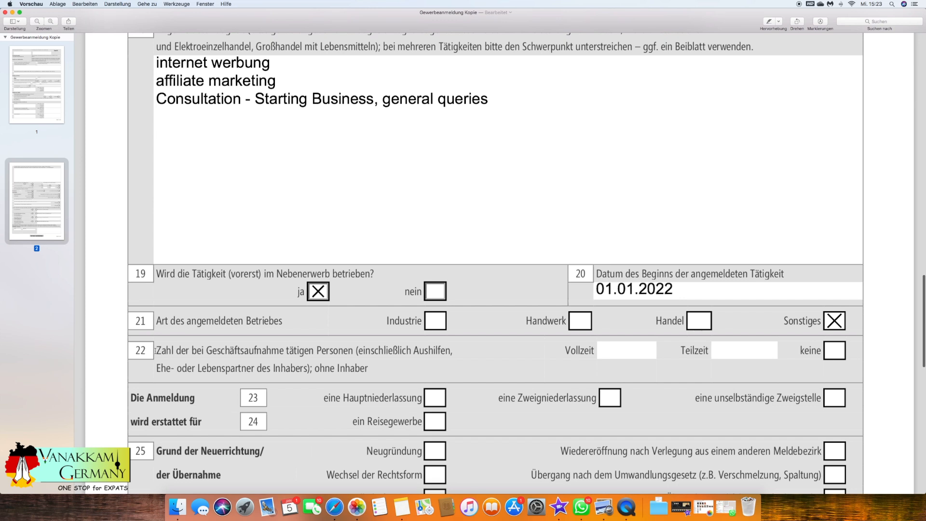
left_click_drag(154, 351, 177, 351)
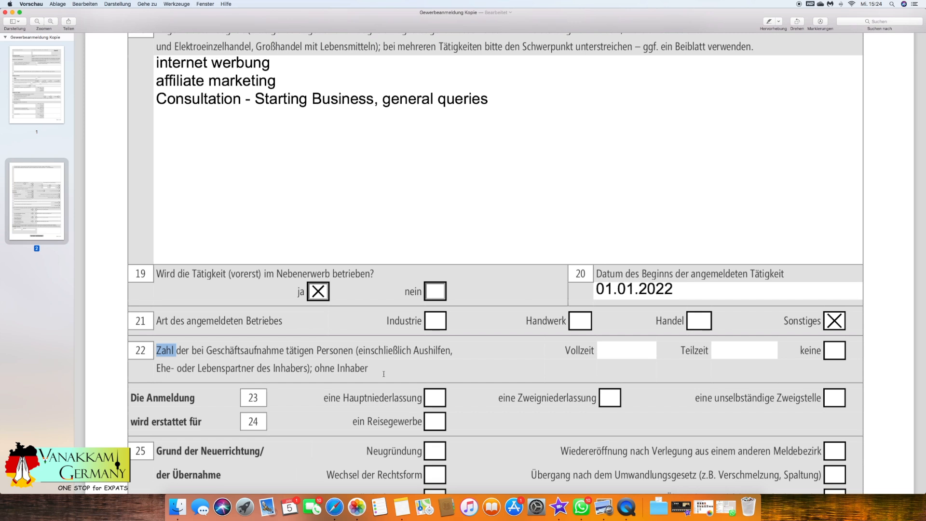
left_click(834, 350)
left_click(713, 349)
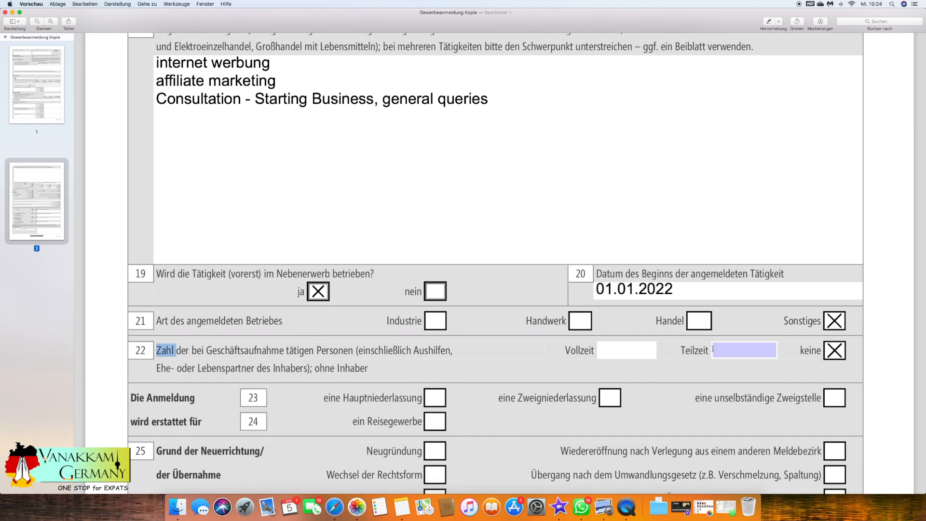
Mark in field 23 that the registration is for eine Hauptniederlassung.
scroll(290, 365, "down", 3)
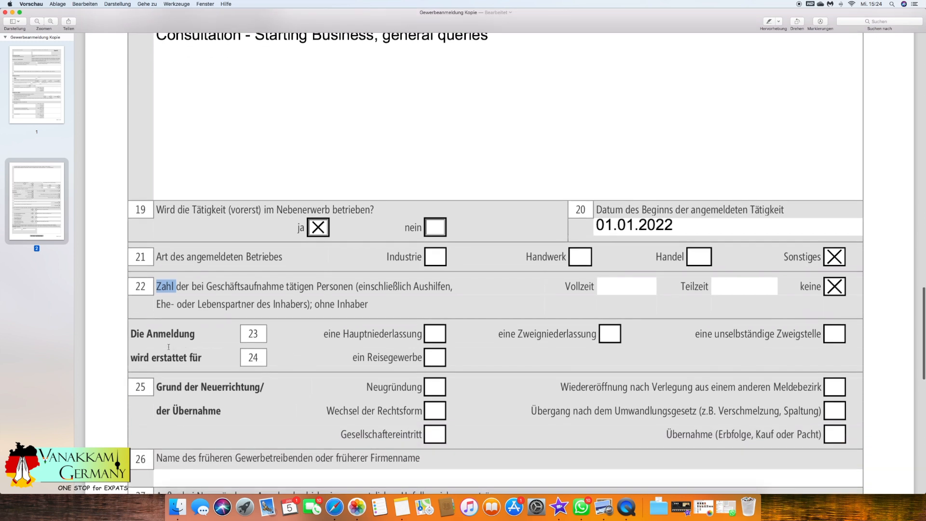
left_click_drag(329, 335, 415, 334)
left_click_drag(324, 334, 422, 334)
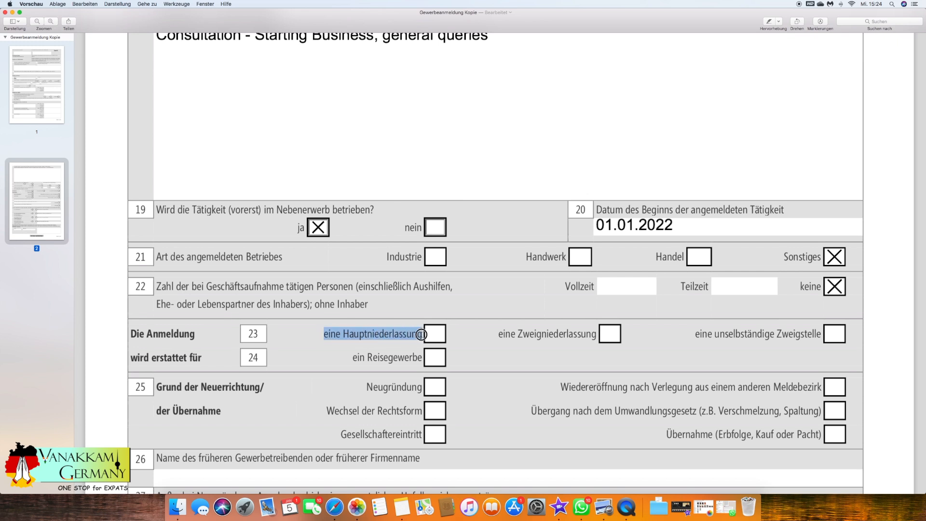
left_click_drag(498, 334, 594, 334)
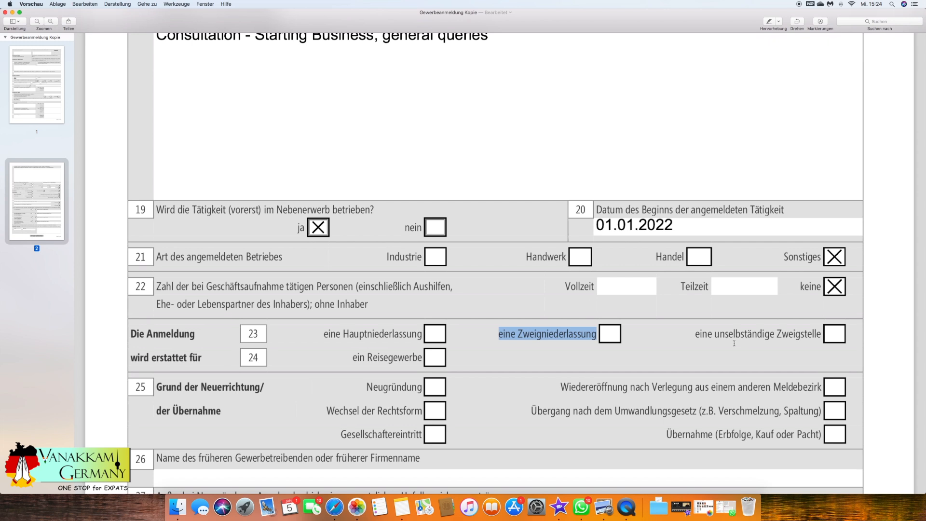
scroll(735, 343, "down", 2)
scroll(734, 344, "down", 2)
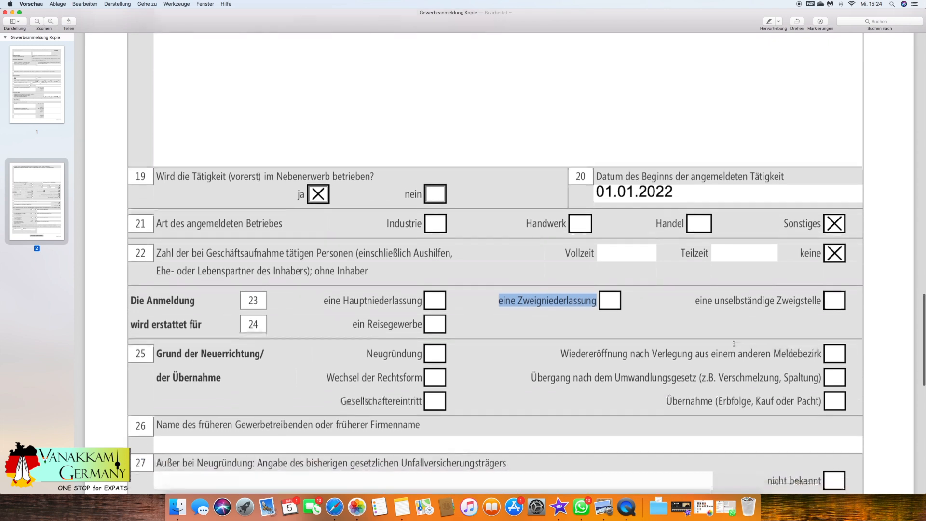
left_click(435, 300)
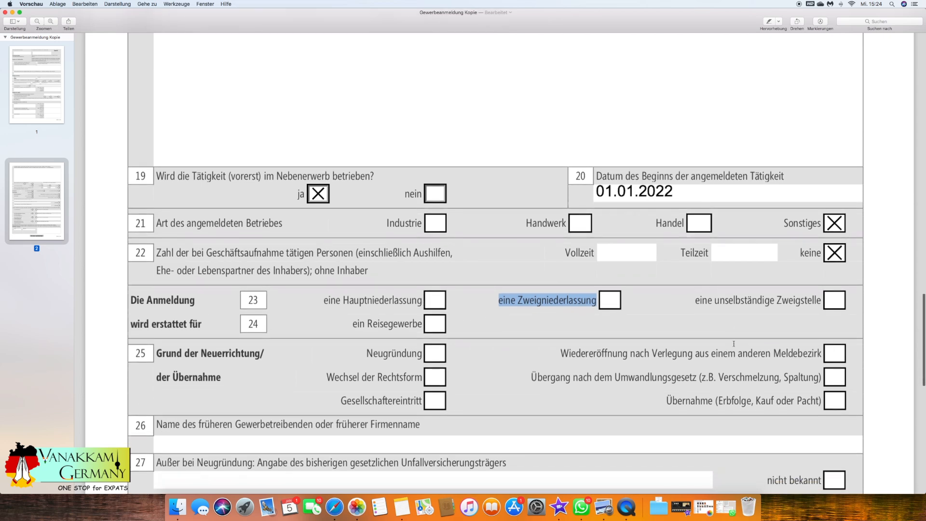
left_click(435, 300)
Mark Neugründung as the reason for the new establishment in field 25.
left_click_drag(135, 354, 275, 354)
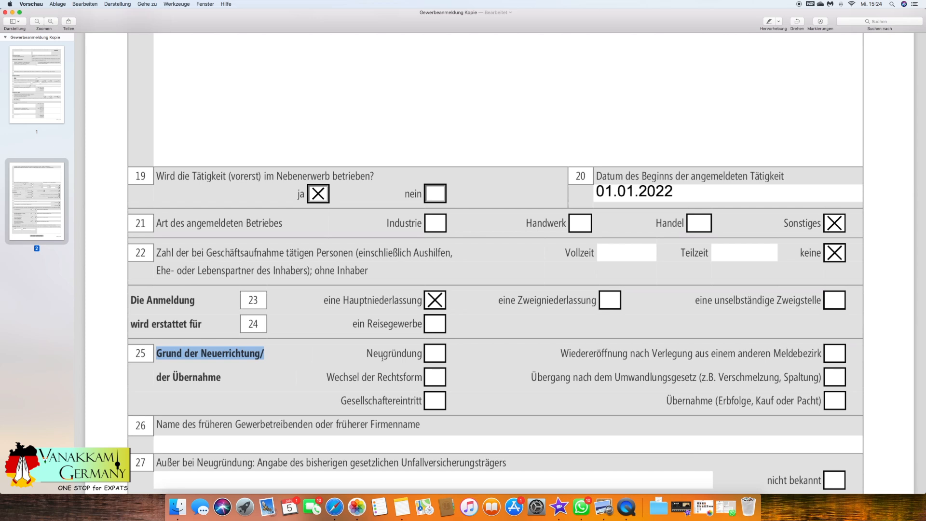
left_click(440, 358)
left_click(438, 377)
left_click(832, 401)
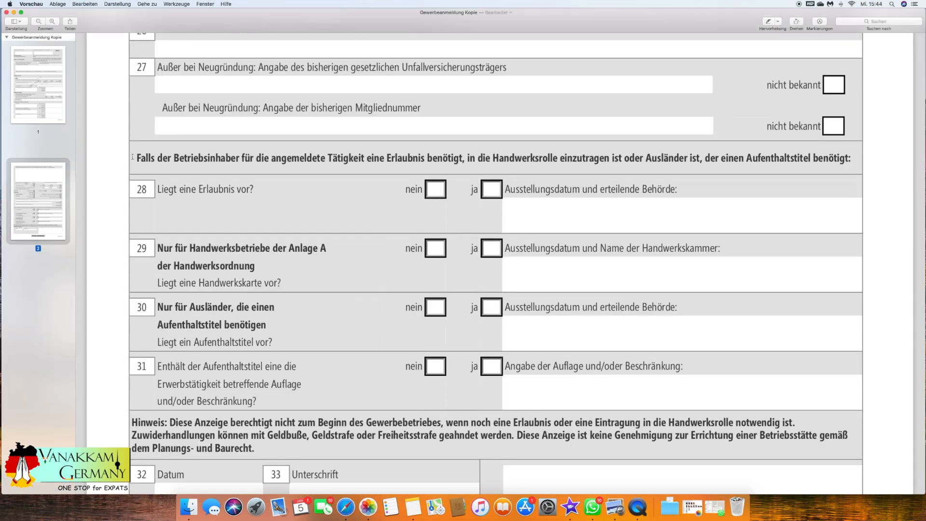
Examine the note on required permits and the Erlaubnis question in field 28 against the activities listed in field 18.
left_click_drag(132, 157, 852, 156)
left_click(209, 176)
left_click_drag(254, 189, 156, 190)
left_click(267, 192)
scroll(230, 138, "up", 15)
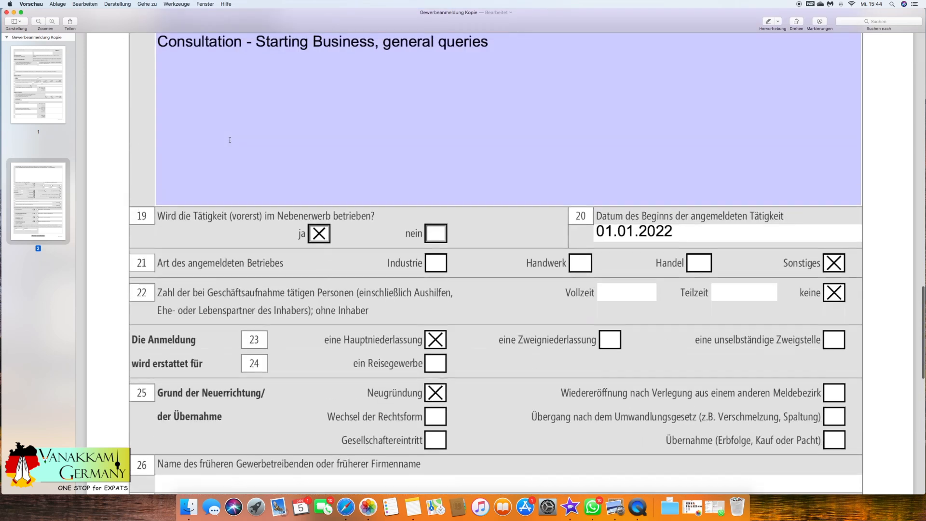
scroll(527, 158, "down", 15)
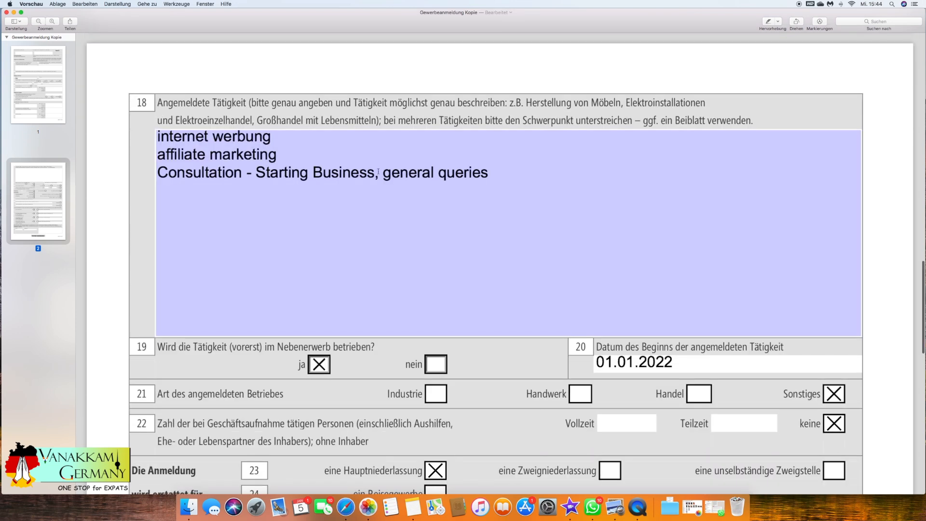
left_click(167, 139)
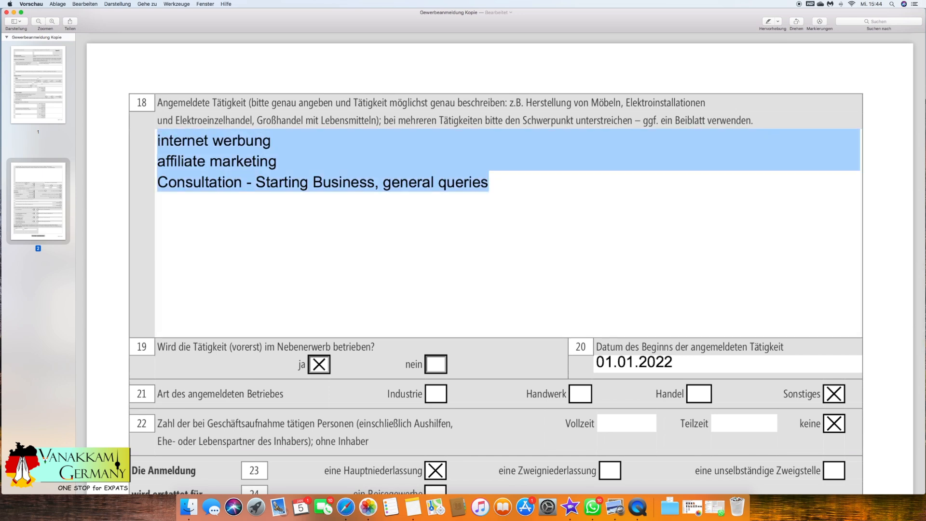
left_click(168, 155)
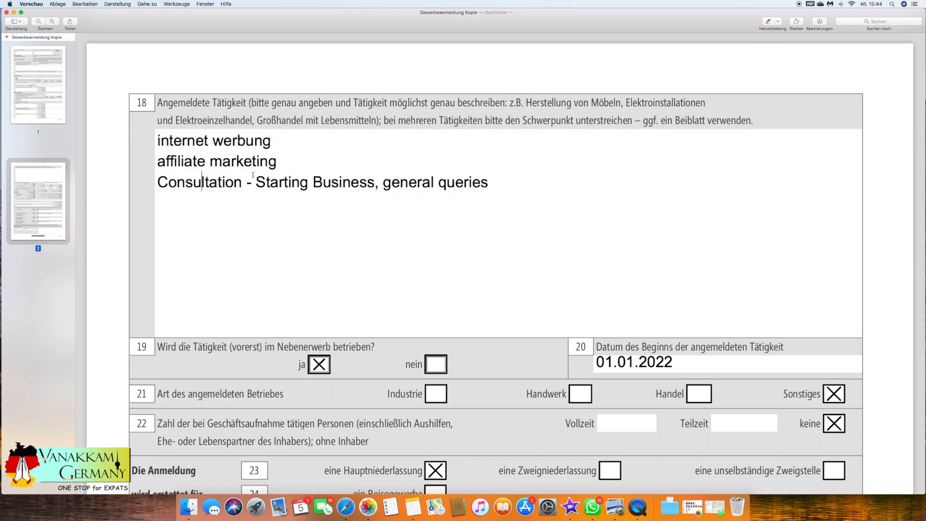
scroll(253, 175, "down", 4)
scroll(476, 188, "down", 10)
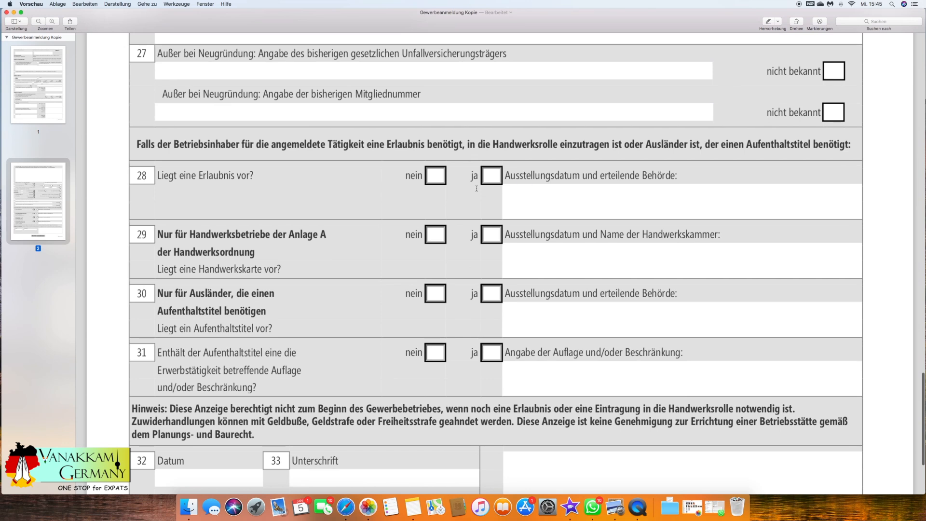
Answer the question Liegt eine Erlaubnis vor? in field 28 with nein.
left_click(492, 176)
left_click(531, 198)
left_click_drag(511, 193, 702, 193)
left_click(435, 180)
Read the Handwerkskarte question in field 29 and answer the residence permit question in field 30 with ja.
left_click_drag(162, 269, 286, 274)
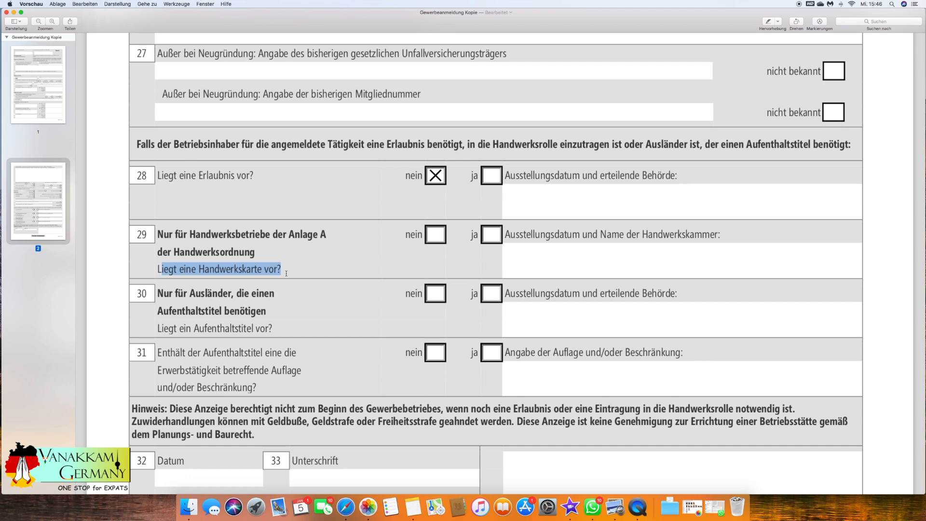
left_click(161, 295)
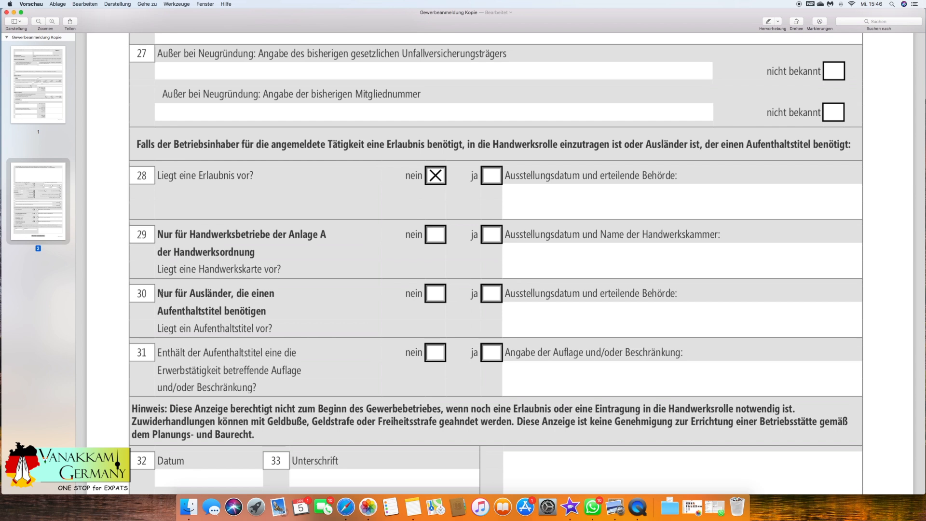
left_click_drag(164, 295, 275, 295)
left_click_drag(154, 318, 273, 314)
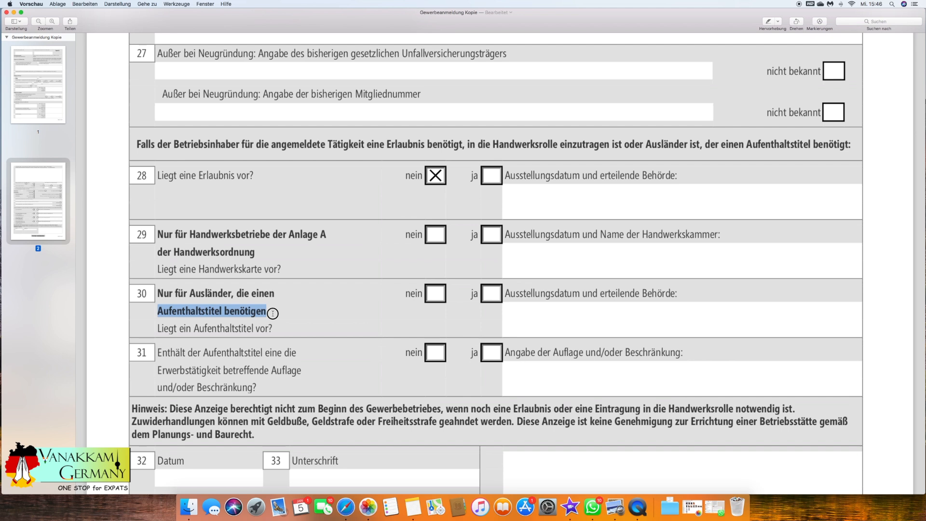
left_click(272, 315)
left_click_drag(153, 328, 293, 329)
left_click(491, 295)
left_click(528, 321)
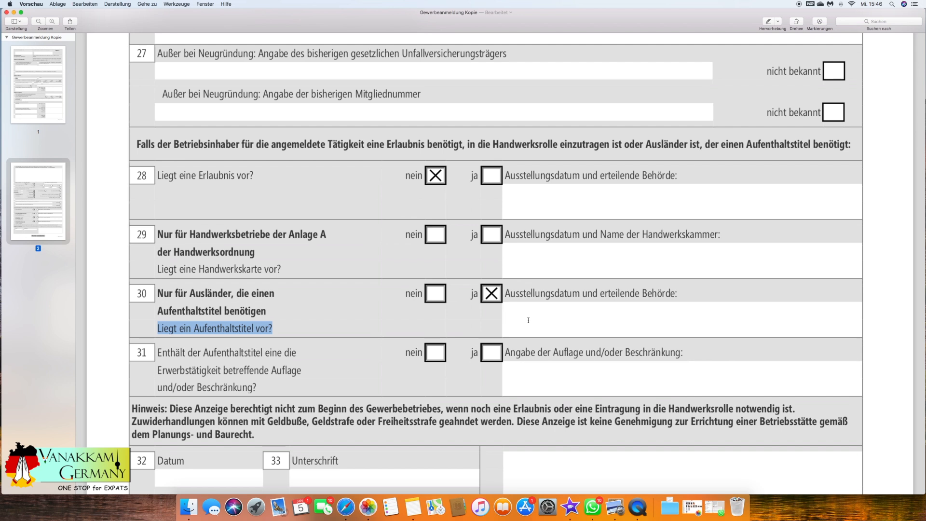
Answer the question in field 31 about work-related conditions or restrictions in the residence permit with nein.
scroll(527, 322, "down", 3)
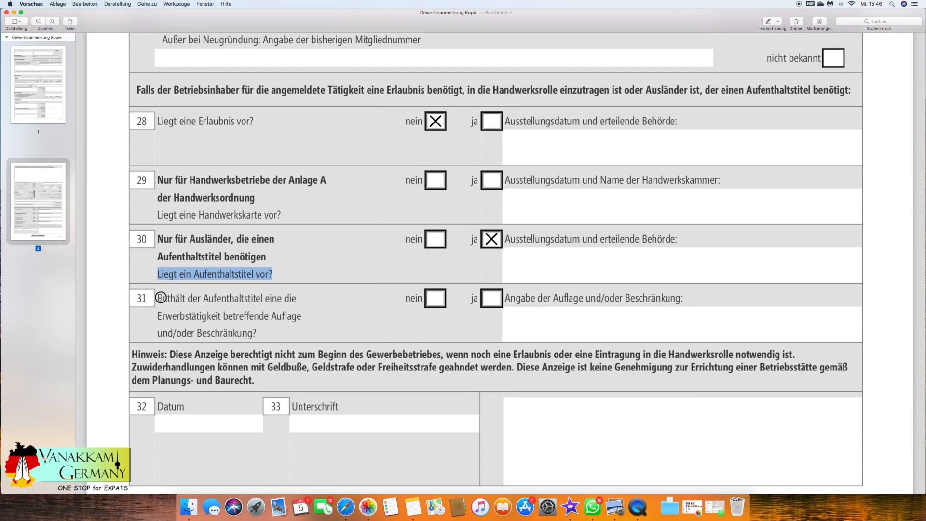
left_click_drag(161, 297, 268, 333)
left_click(266, 332)
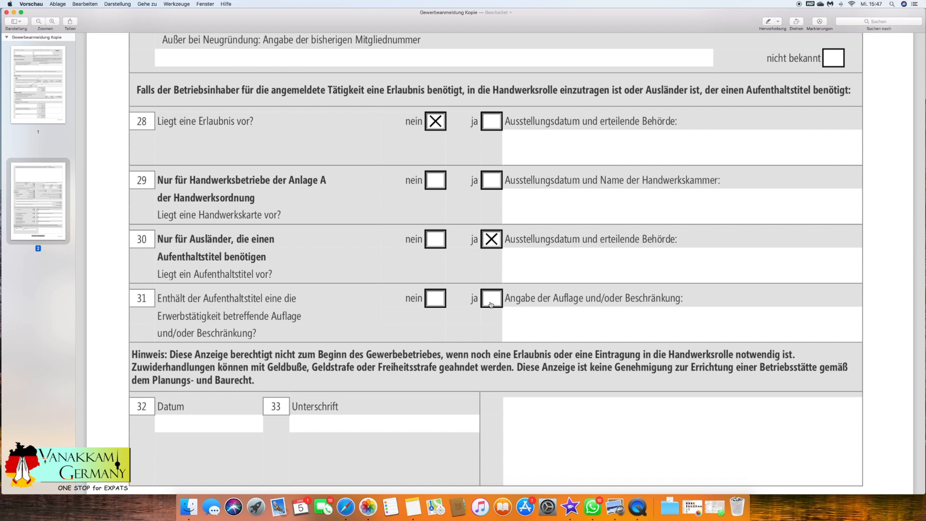
left_click(526, 317)
left_click(440, 305)
left_click(438, 302)
left_click(491, 299)
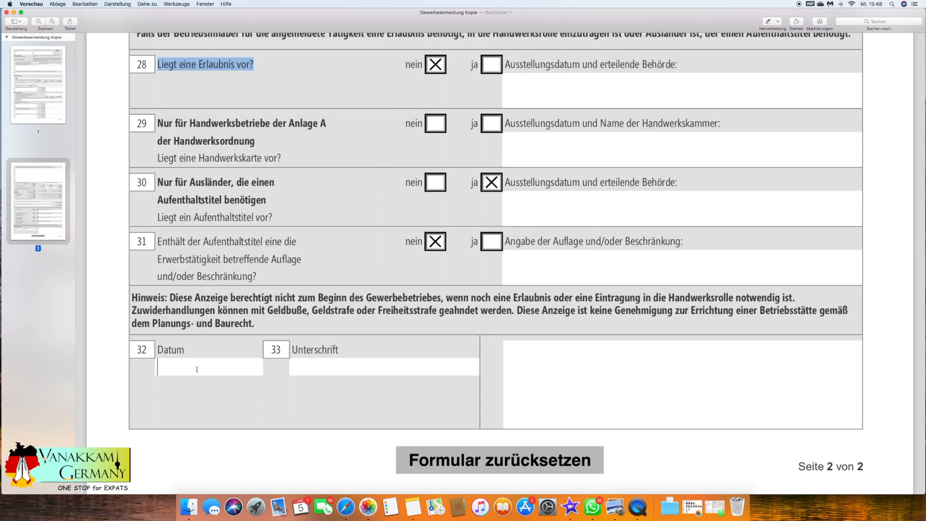
Open the Datum field 32 and the Unterschrift field 33 for entry.
left_click(172, 359)
left_click(324, 365)
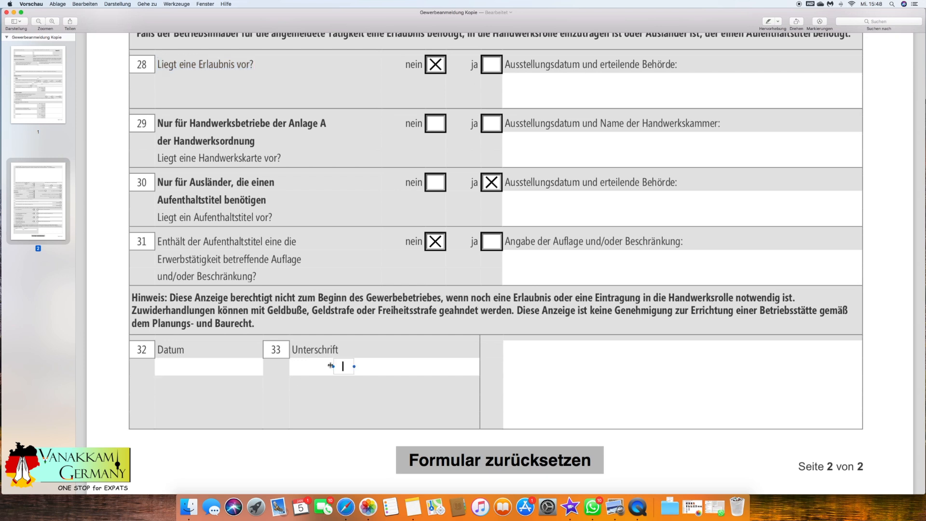